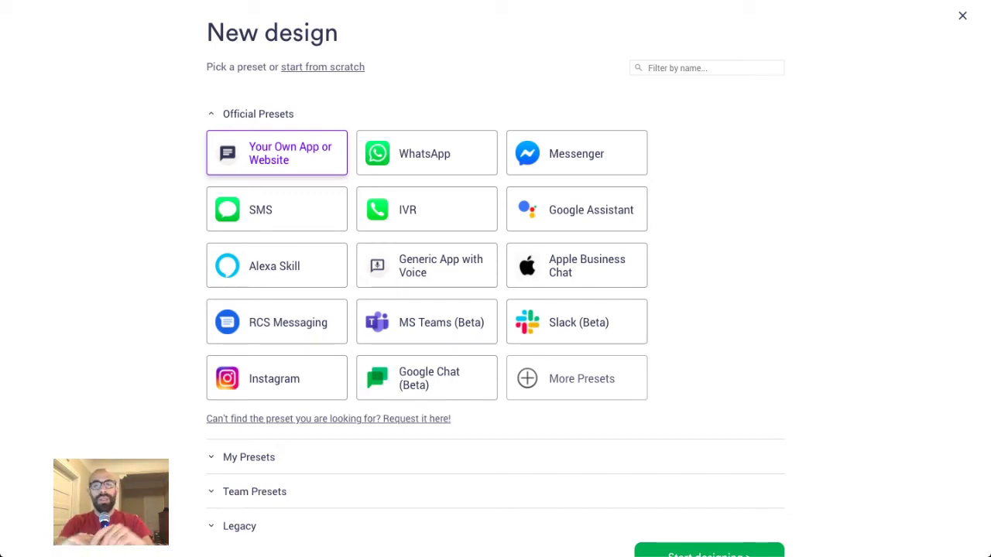
- Start a new design and add the first user message 'Hi! How are you? Nice to meet you'
{"action": "scroll", "coordinate": [778, 164], "scroll_direction": "down", "scroll_amount": 1}
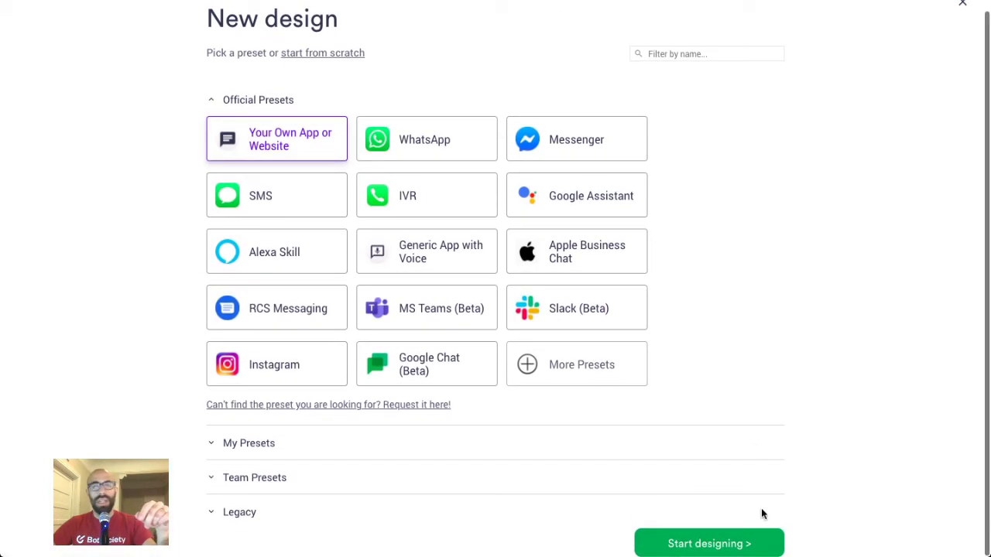
{"action": "left_click", "coordinate": [731, 543]}
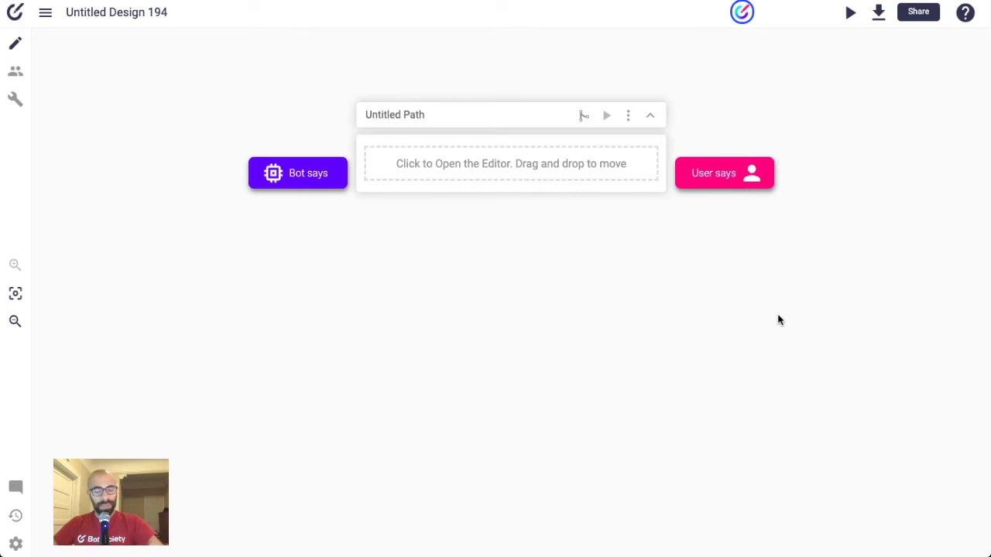
{"action": "left_click", "coordinate": [475, 186]}
{"action": "type", "text": "Hi! How are you?"}
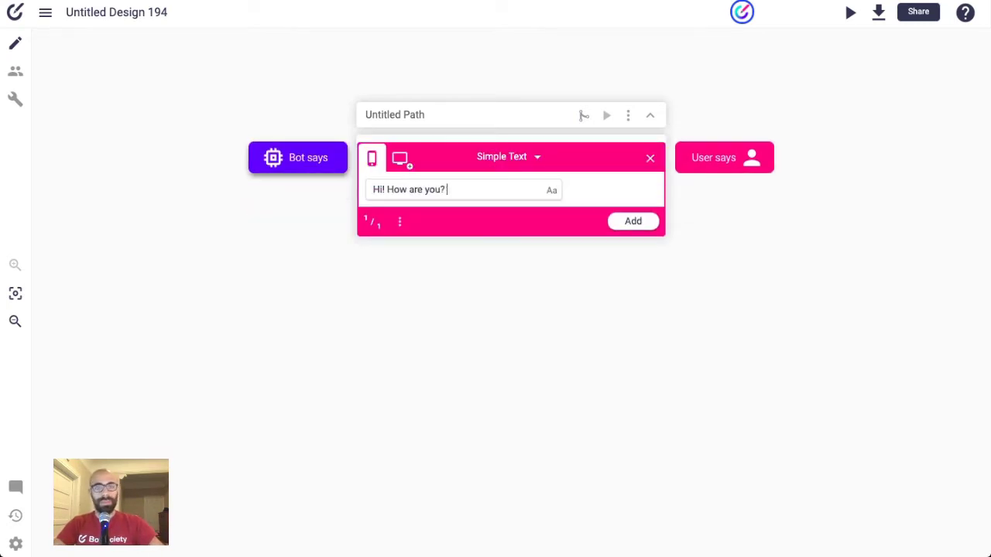
{"action": "type", "text": " Nice to meet you"}
{"action": "key", "text": "Return"}
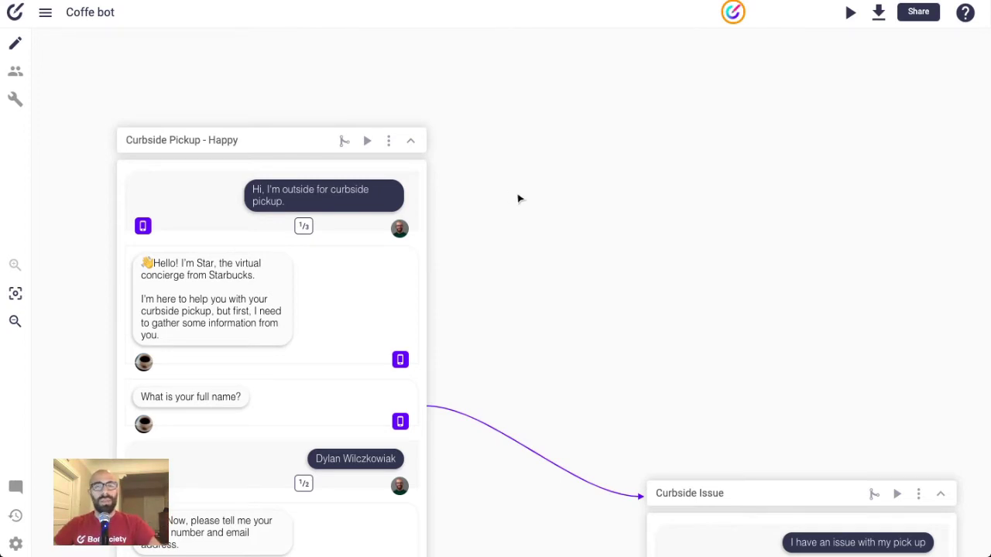
{"action": "scroll", "coordinate": [519, 199], "scroll_direction": "down", "scroll_amount": 1}
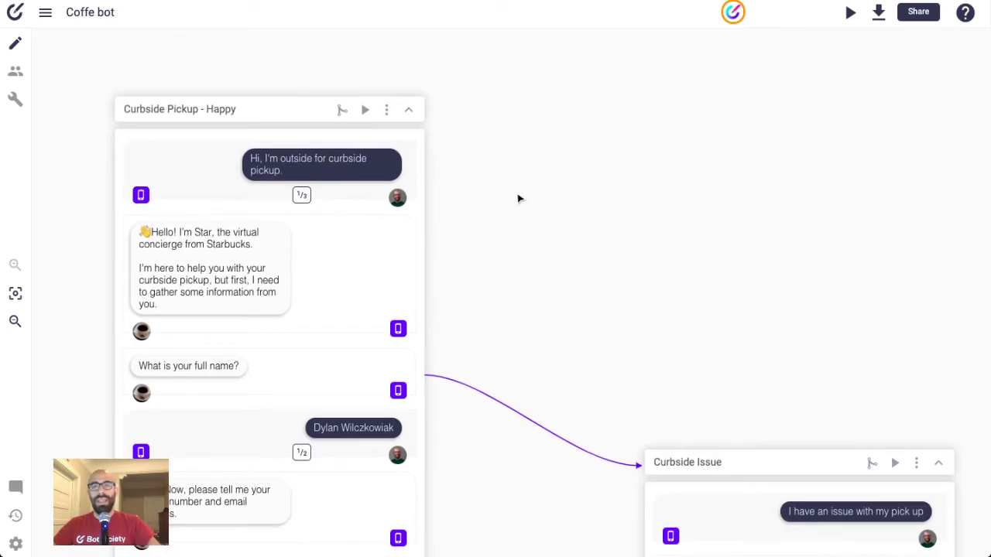
{"action": "scroll", "coordinate": [519, 199], "scroll_direction": "down", "scroll_amount": 3}
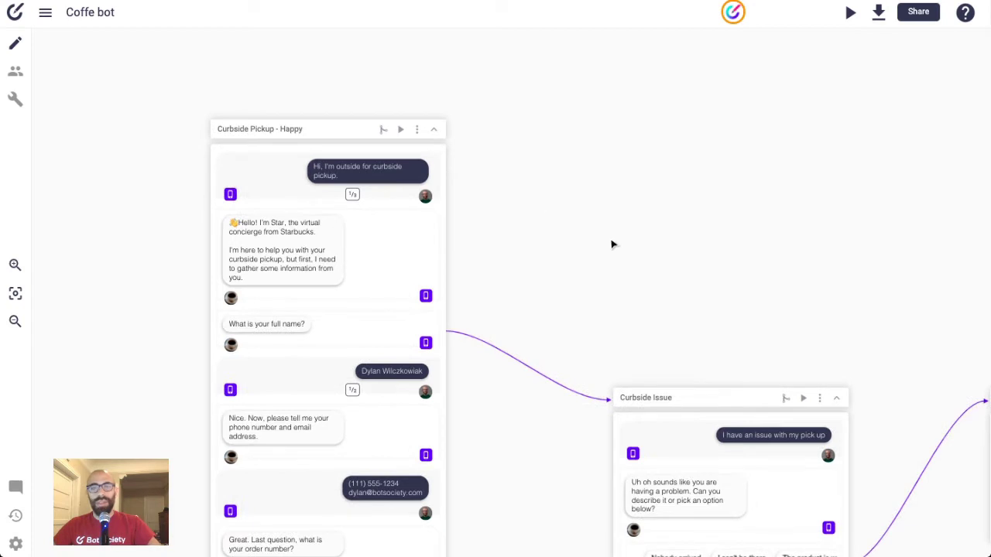
{"action": "left_click_drag", "start_coordinate": [611, 245], "coordinate": [623, 214]}
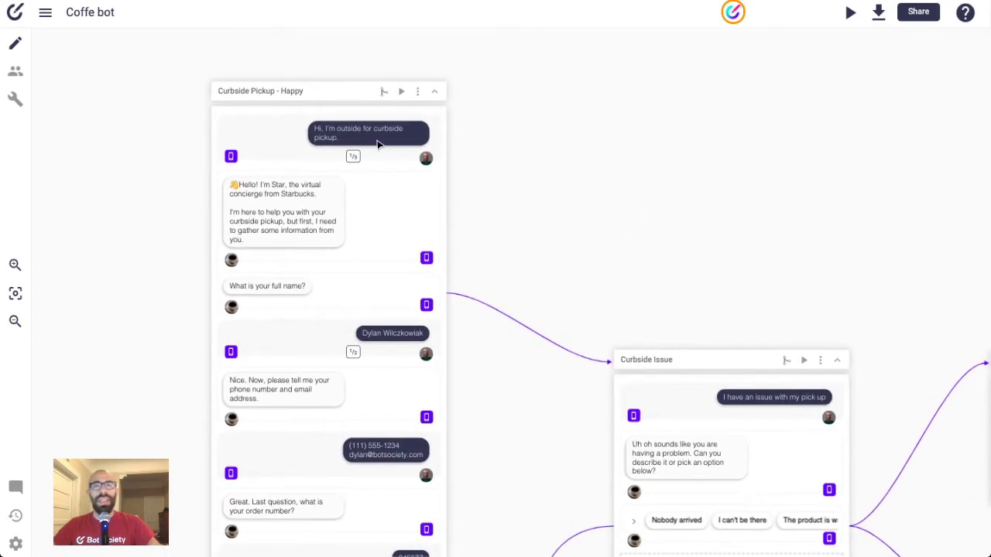
{"action": "scroll", "coordinate": [378, 144], "scroll_direction": "up", "scroll_amount": 2}
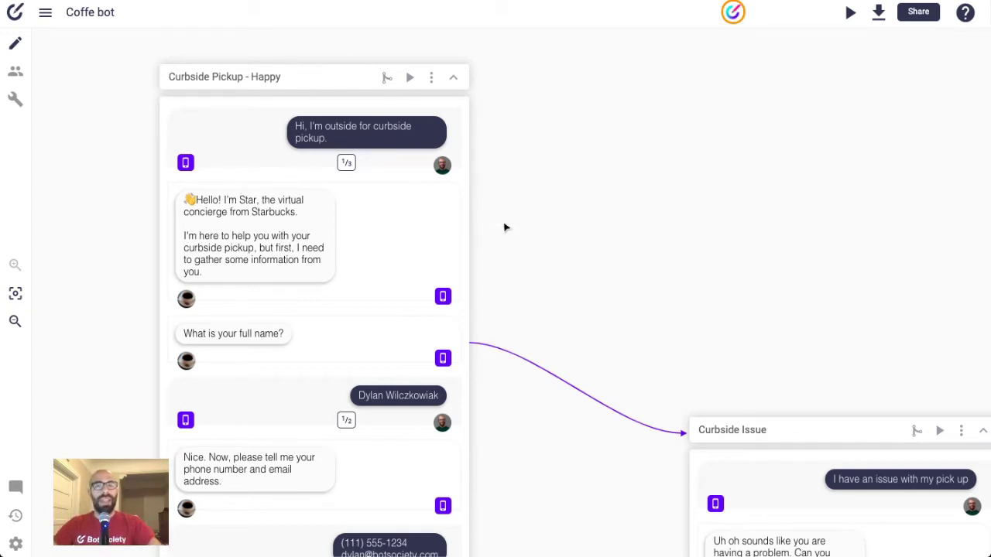
{"action": "scroll", "coordinate": [505, 226], "scroll_direction": "down", "scroll_amount": 2}
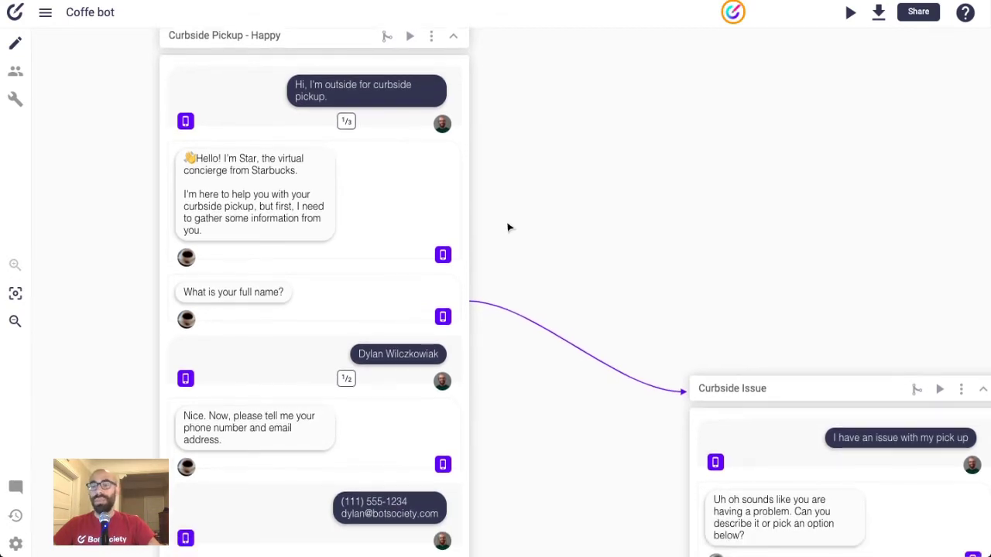
{"action": "scroll", "coordinate": [508, 227], "scroll_direction": "down", "scroll_amount": 8}
{"action": "scroll", "coordinate": [508, 226], "scroll_direction": "down", "scroll_amount": 5}
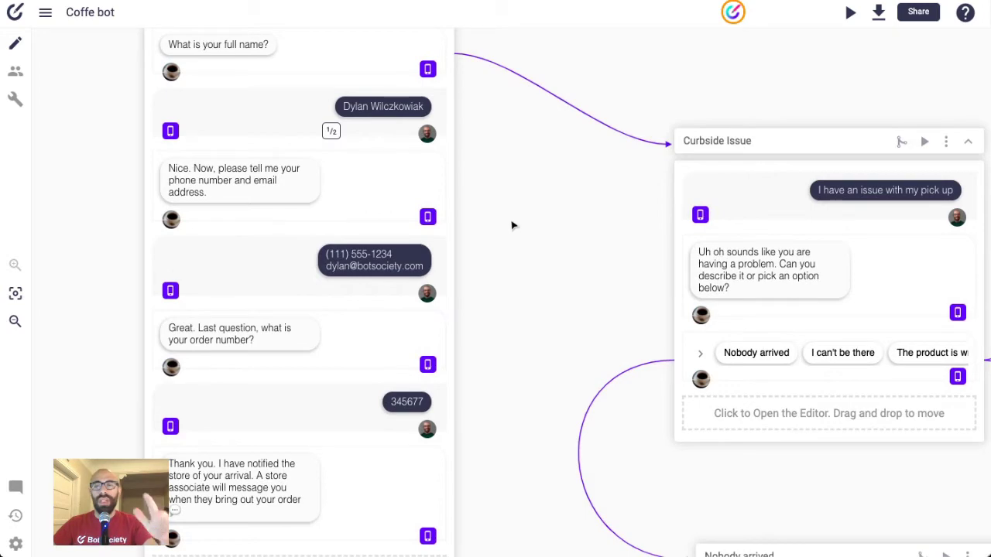
{"action": "scroll", "coordinate": [520, 222], "scroll_direction": "right", "scroll_amount": 5}
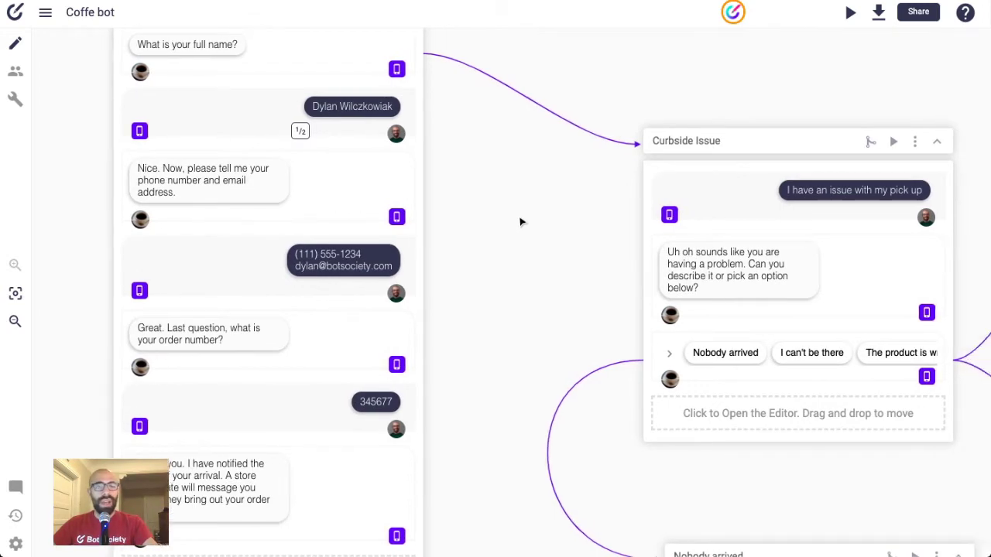
{"action": "scroll", "coordinate": [520, 225], "scroll_direction": "down", "scroll_amount": 10}
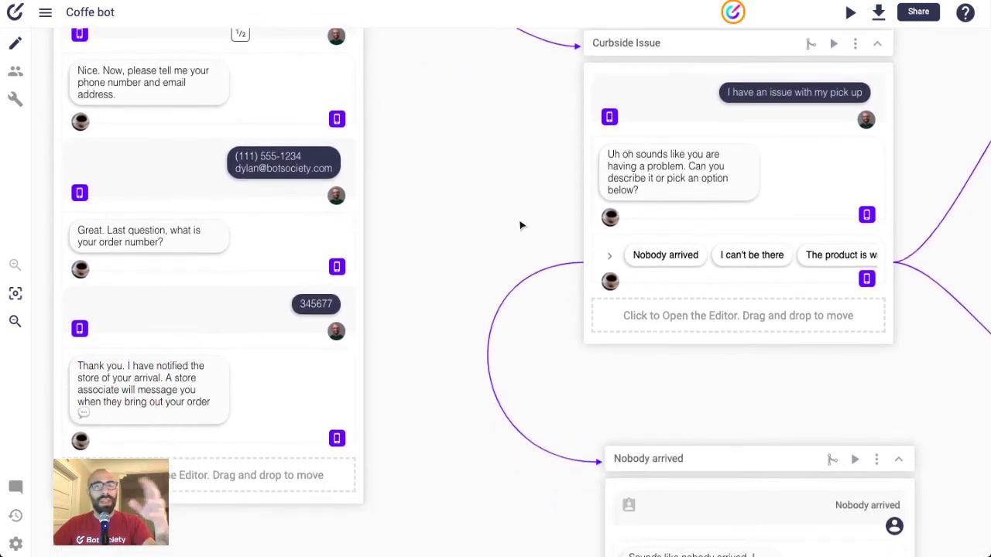
{"action": "scroll", "coordinate": [520, 225], "scroll_direction": "down", "scroll_amount": 4}
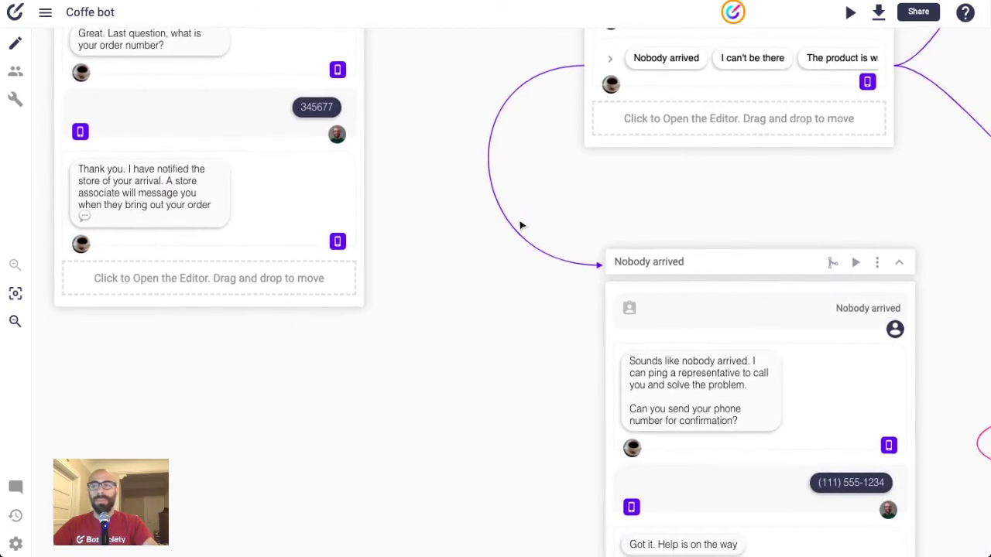
{"action": "scroll", "coordinate": [522, 223], "scroll_direction": "right", "scroll_amount": 15}
{"action": "scroll", "coordinate": [523, 225], "scroll_direction": "down", "scroll_amount": 5}
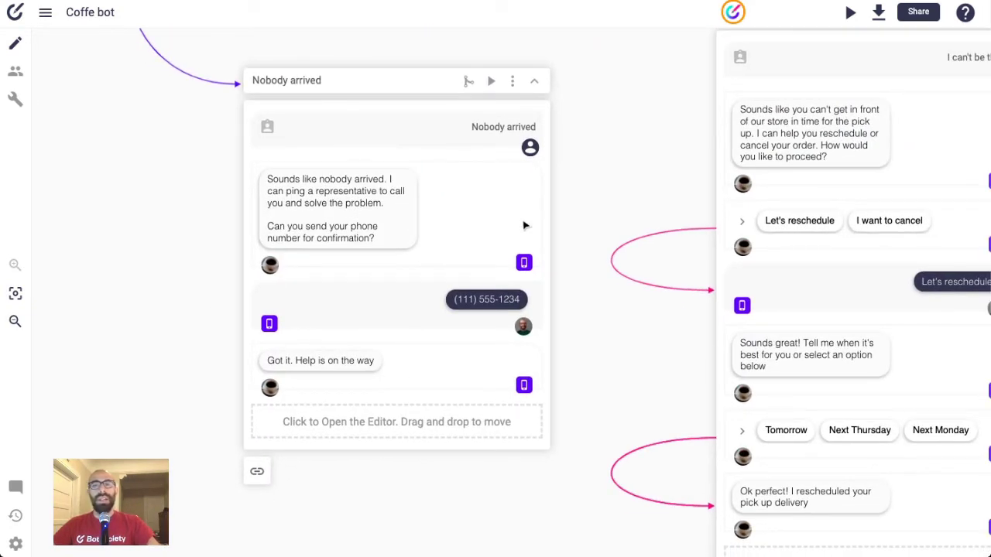
{"action": "scroll", "coordinate": [524, 226], "scroll_direction": "down", "scroll_amount": 10}
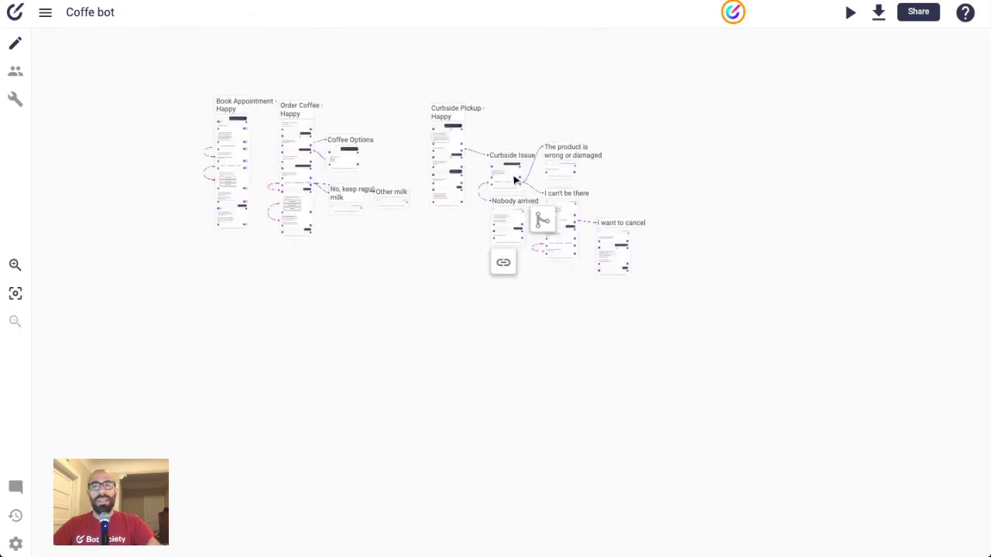
{"action": "left_click_drag", "start_coordinate": [407, 146], "coordinate": [428, 202]}
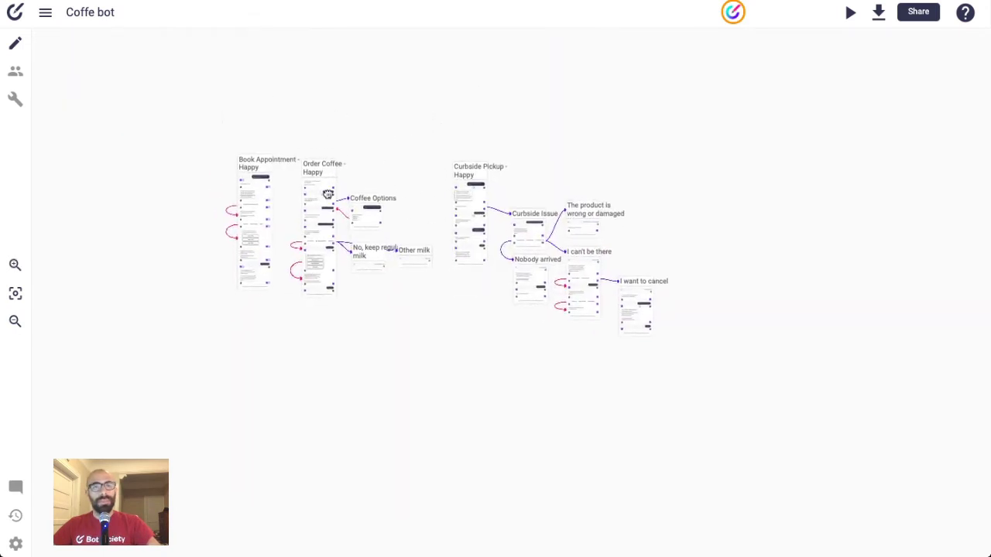
{"action": "scroll", "coordinate": [329, 193], "scroll_direction": "up", "scroll_amount": 3}
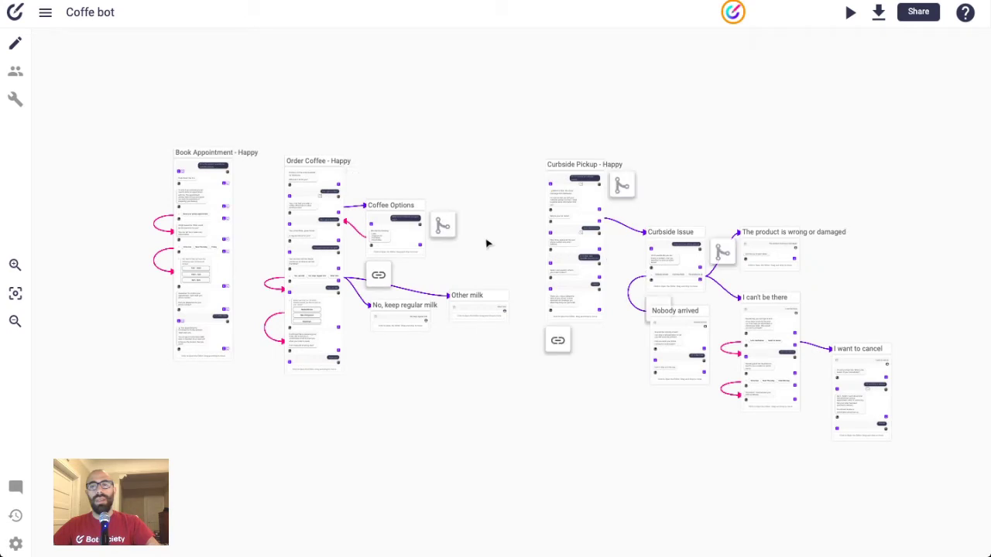
{"action": "left_click_drag", "start_coordinate": [483, 228], "coordinate": [462, 195]}
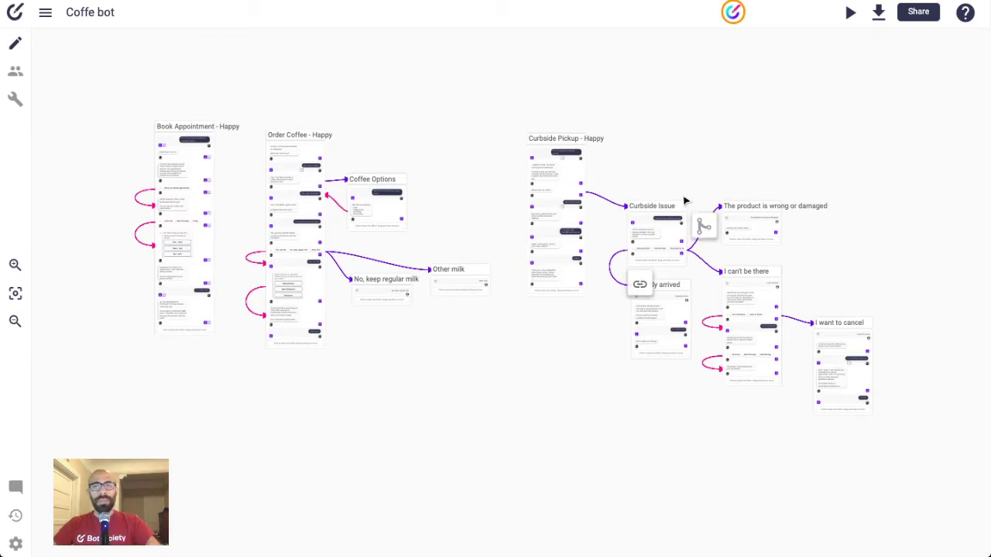
{"action": "scroll", "coordinate": [654, 192], "scroll_direction": "up", "scroll_amount": 5}
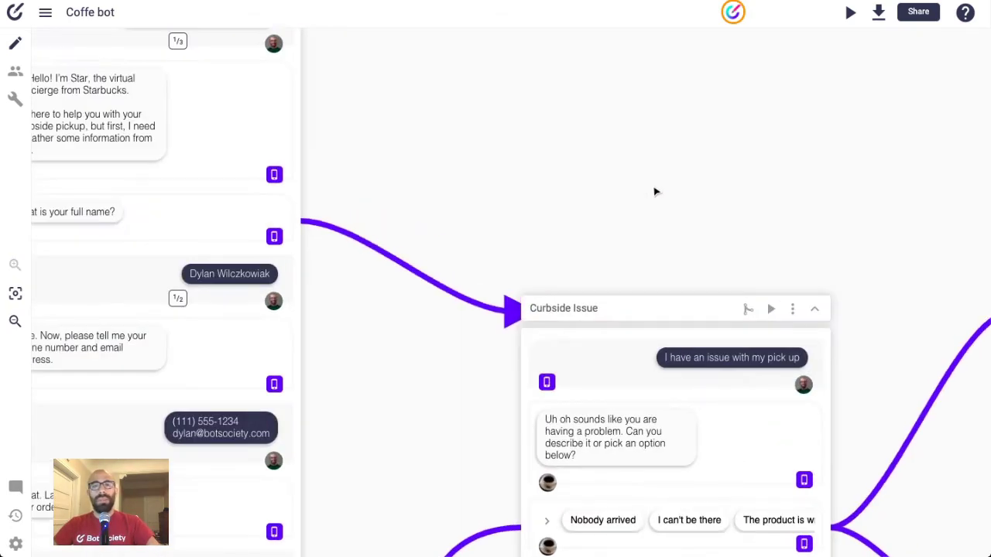
{"action": "scroll", "coordinate": [654, 192], "scroll_direction": "down", "scroll_amount": 3}
{"action": "scroll", "coordinate": [504, 176], "scroll_direction": "up", "scroll_amount": 1}
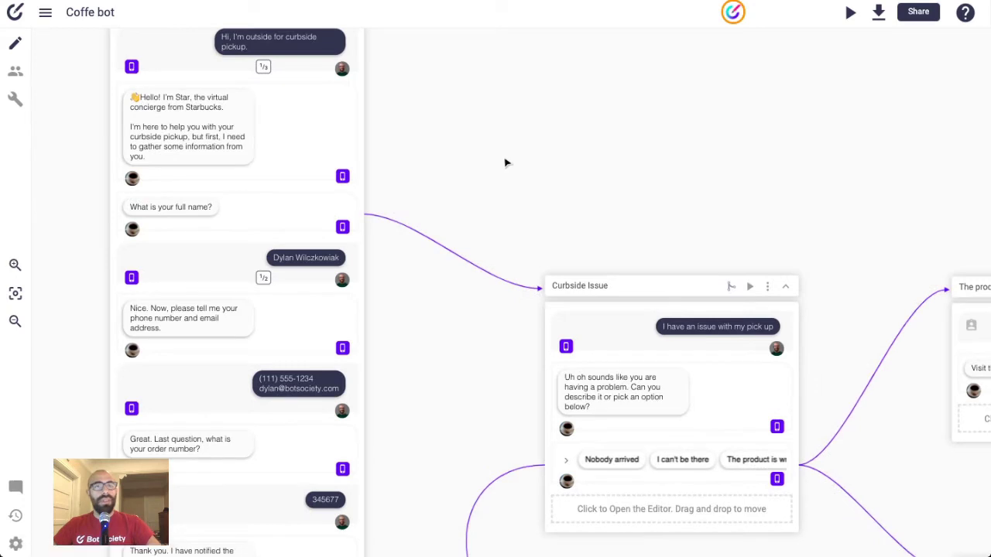
{"action": "left_click_drag", "start_coordinate": [507, 162], "coordinate": [699, 333]}
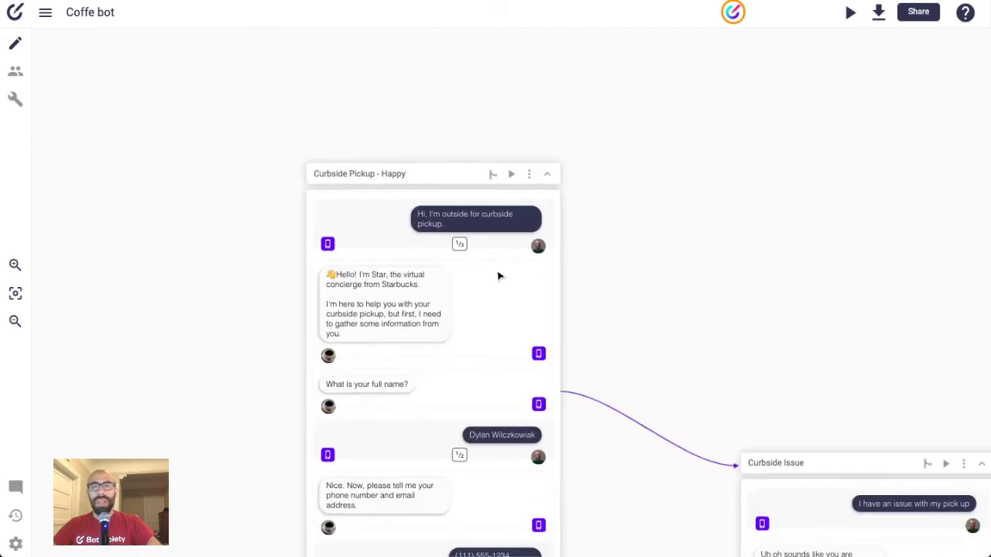
{"action": "scroll", "coordinate": [232, 287], "scroll_direction": "left", "scroll_amount": 10}
{"action": "left_click_drag", "start_coordinate": [306, 289], "coordinate": [712, 252]}
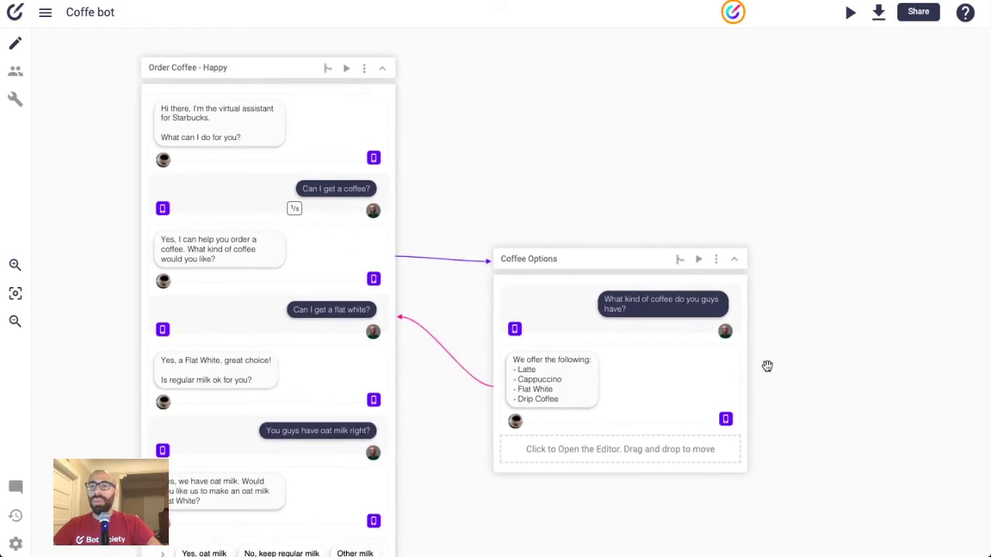
{"action": "left_click_drag", "start_coordinate": [767, 364], "coordinate": [703, 234]}
{"action": "left_click_drag", "start_coordinate": [603, 419], "coordinate": [522, 261]}
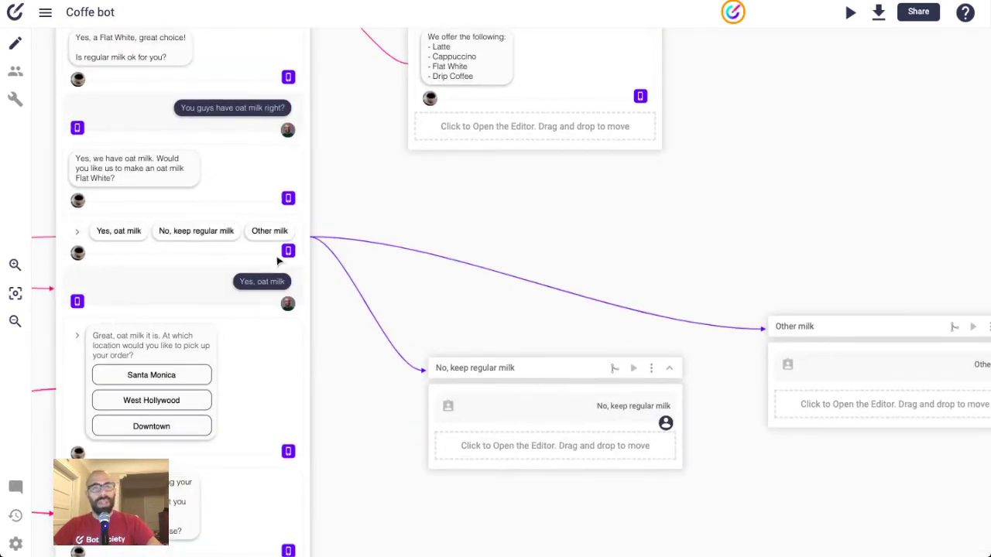
{"action": "left_click_drag", "start_coordinate": [732, 285], "coordinate": [740, 210]}
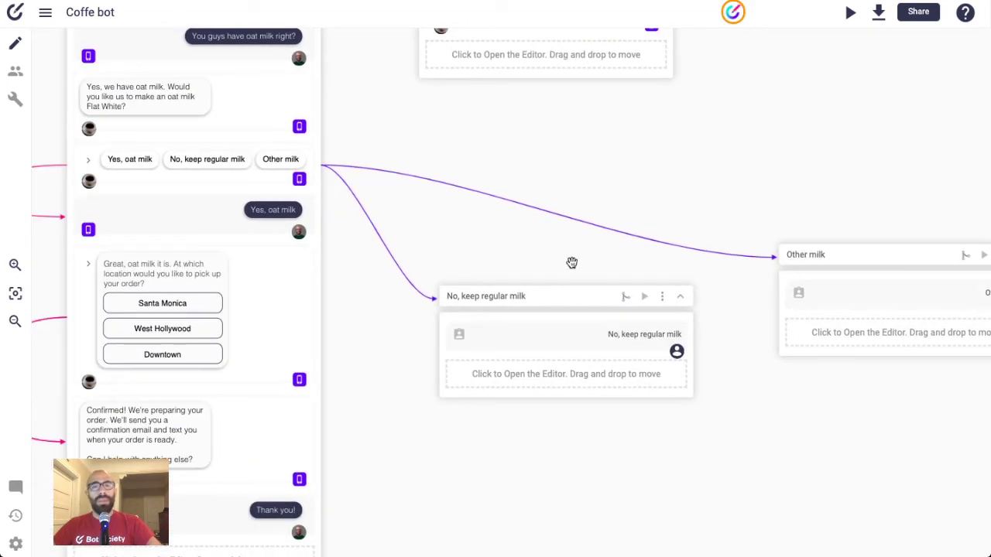
{"action": "left_click_drag", "start_coordinate": [719, 411], "coordinate": [318, 258]}
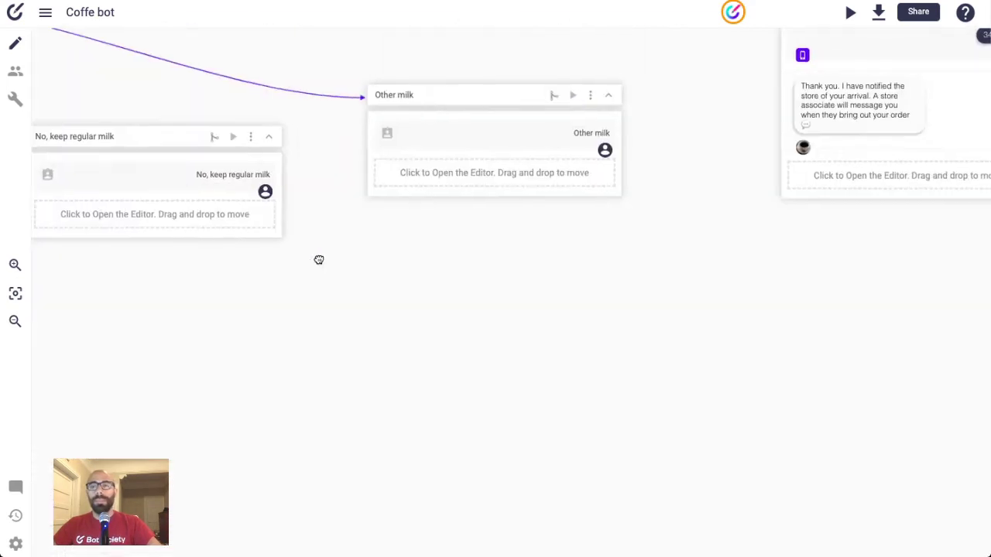
{"action": "left_click_drag", "start_coordinate": [515, 254], "coordinate": [189, 331]}
{"action": "scroll", "coordinate": [201, 325], "scroll_direction": "right", "scroll_amount": 5}
{"action": "scroll", "coordinate": [390, 327], "scroll_direction": "up", "scroll_amount": 3}
{"action": "scroll", "coordinate": [389, 327], "scroll_direction": "right", "scroll_amount": 5}
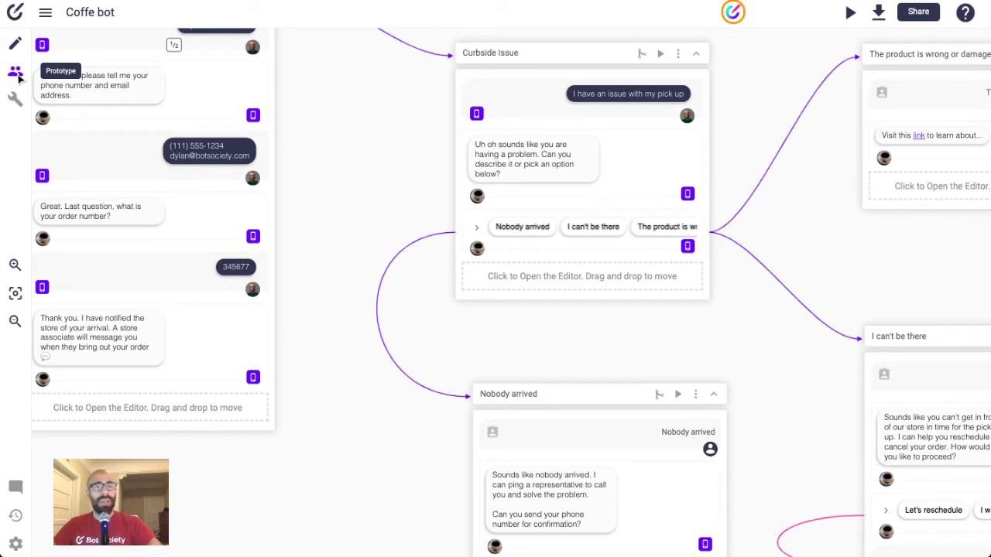
- Show the Pending Tester Data panel and bring the Curbside Pickup - Happy path back into view
{"action": "left_click", "coordinate": [17, 73]}
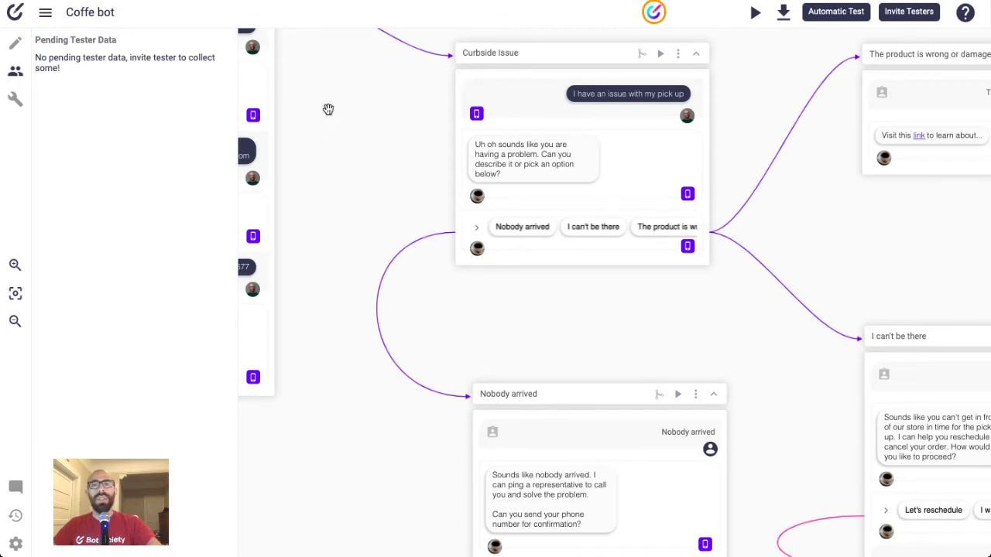
{"action": "left_click_drag", "start_coordinate": [328, 109], "coordinate": [632, 210]}
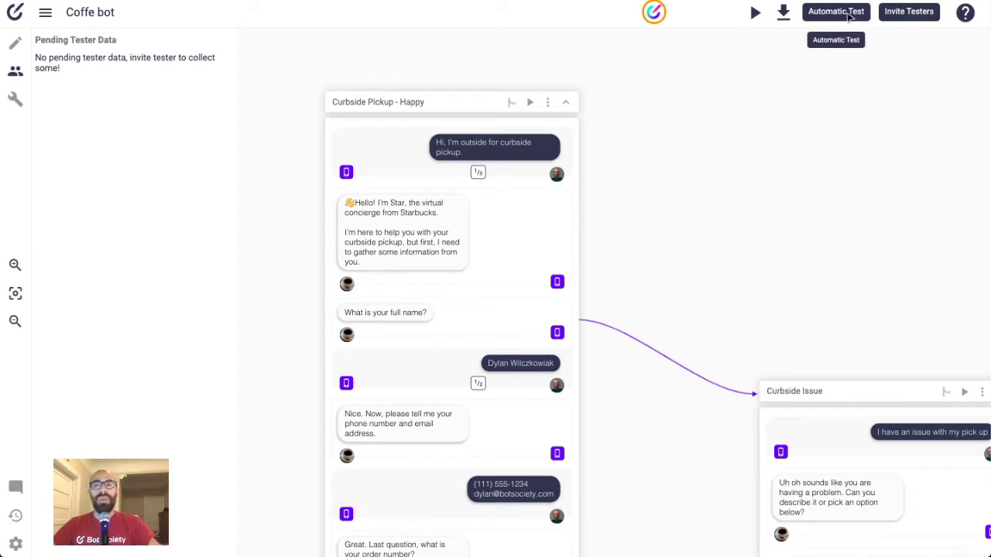
- Invite a tester to Coffe bot by entering their e-mail address and sending the invite
{"action": "left_click", "coordinate": [905, 14]}
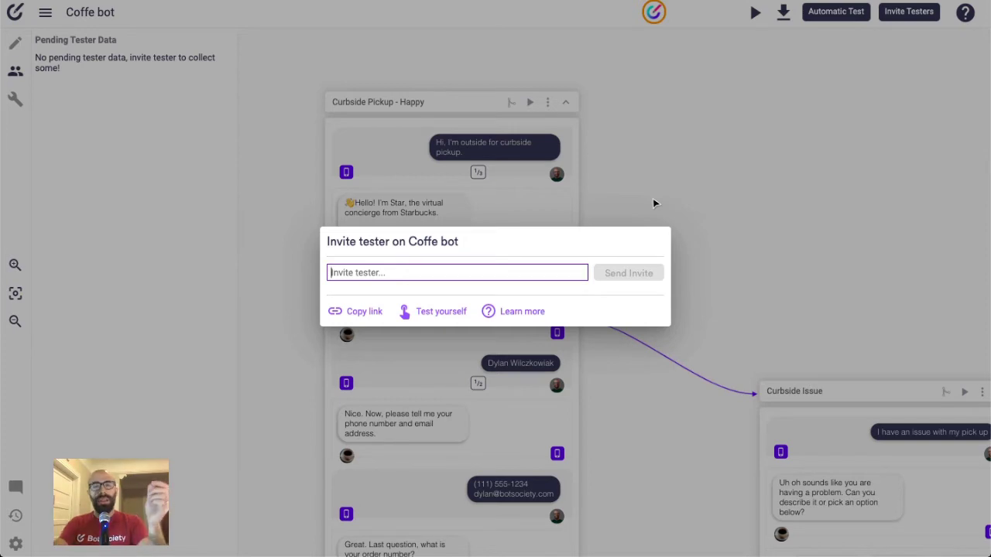
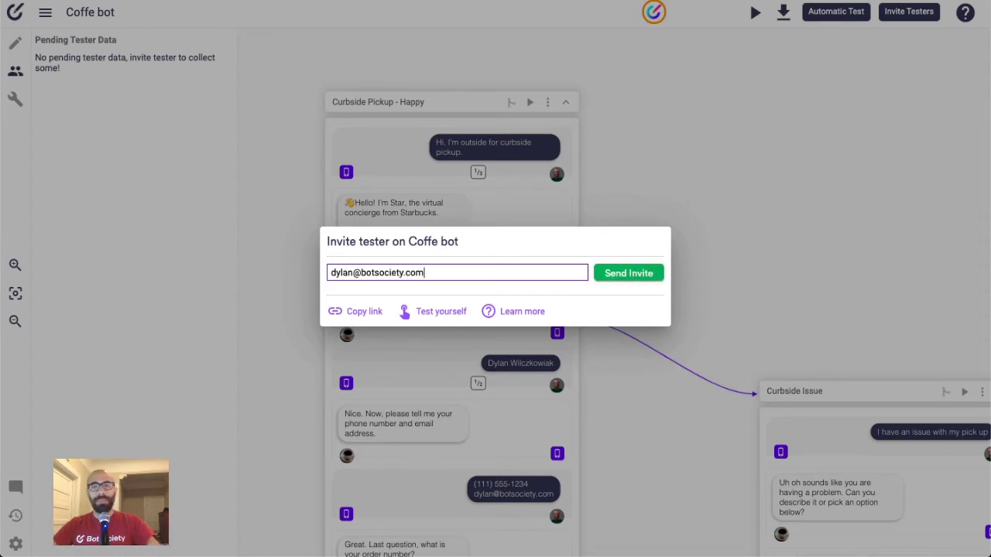
{"action": "left_click", "coordinate": [652, 275]}
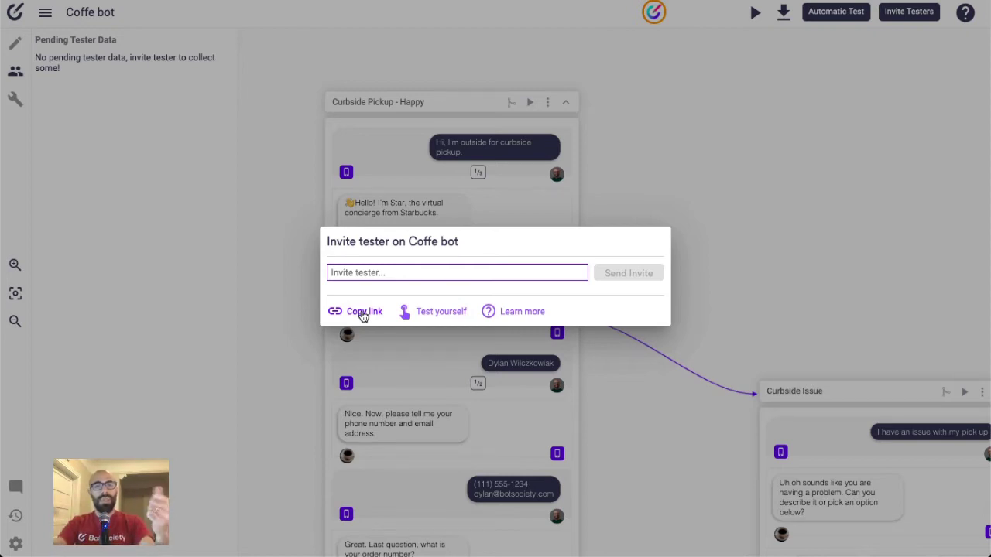
- Self-test Coffe bot by playing the Curbside Pickup - Happy scenario in the phone preview
{"action": "left_click", "coordinate": [437, 316]}
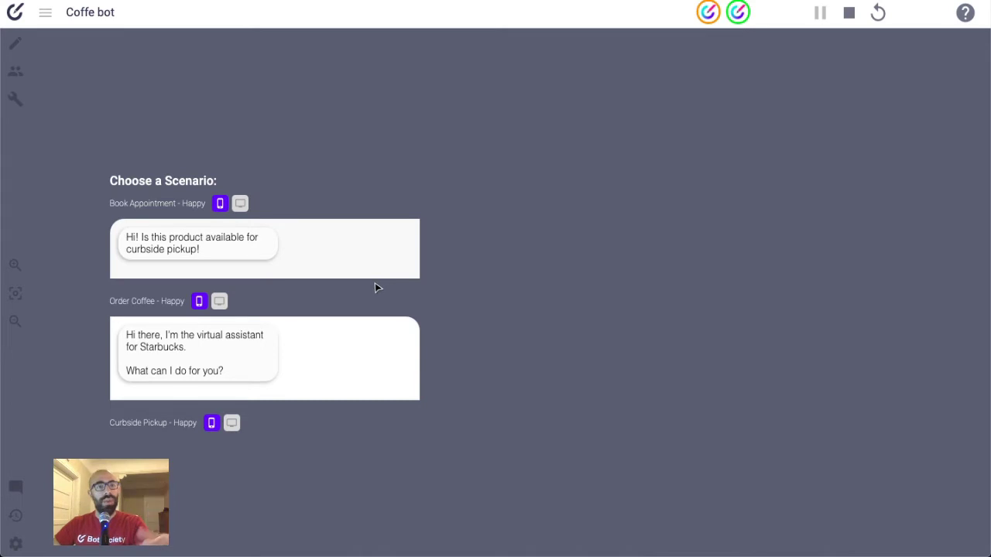
{"action": "scroll", "coordinate": [356, 299], "scroll_direction": "down", "scroll_amount": 1}
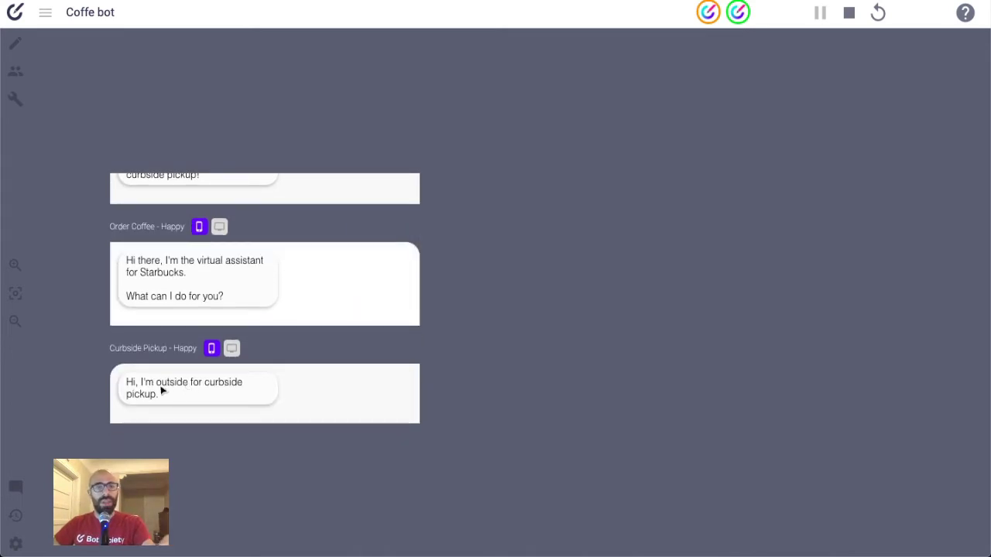
{"action": "left_click", "coordinate": [206, 398]}
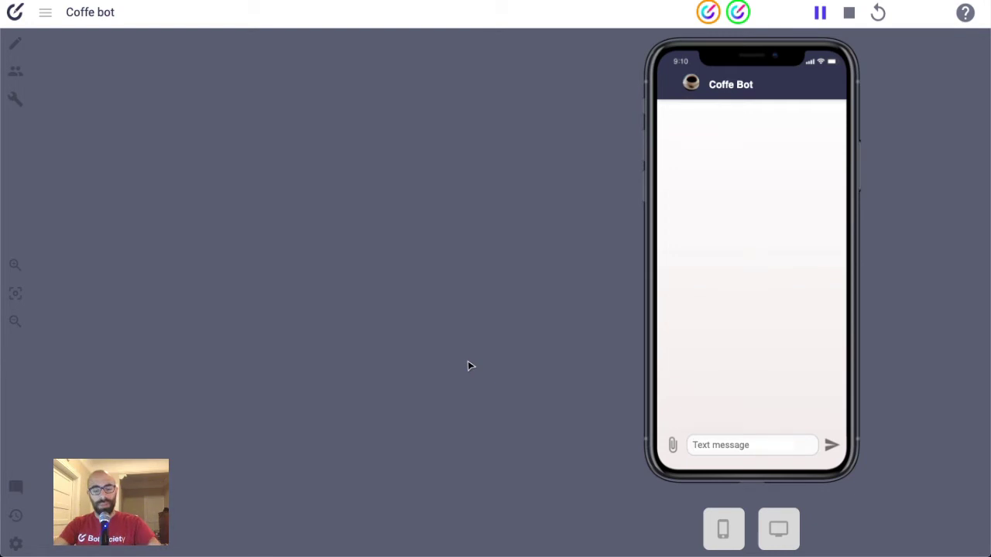
- Send the greeting 'hi there!' to the test bot
{"action": "type", "text": "hi there!"}
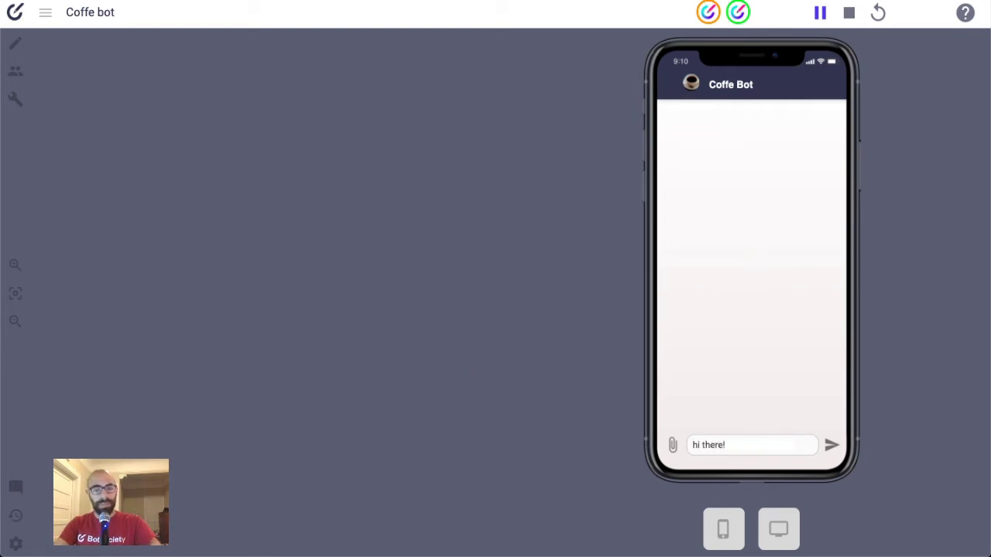
{"action": "key", "text": "Return"}
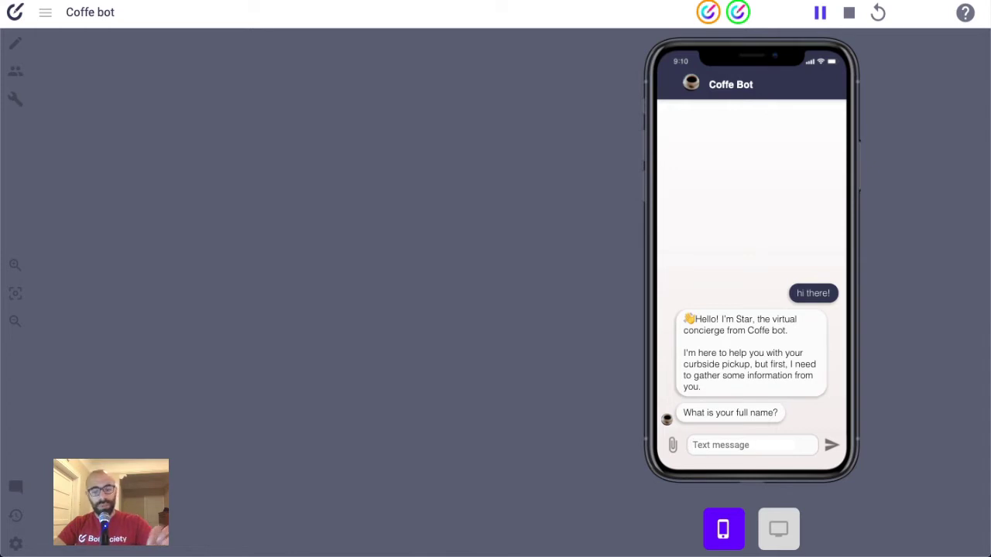
- Answer the bot's full-name question with your own full name
{"action": "type", "text": "Vitt"}
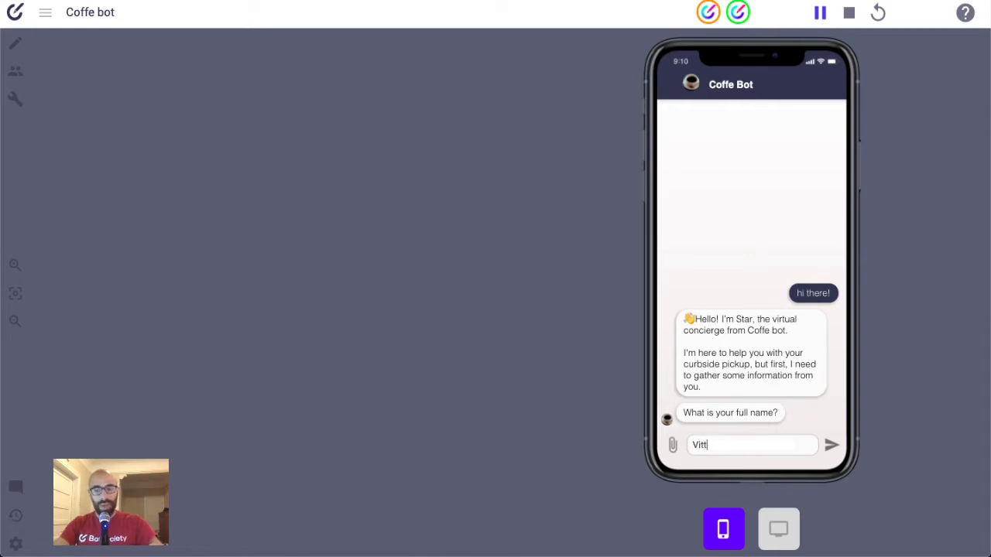
{"action": "type", "text": "orio Banfi"}
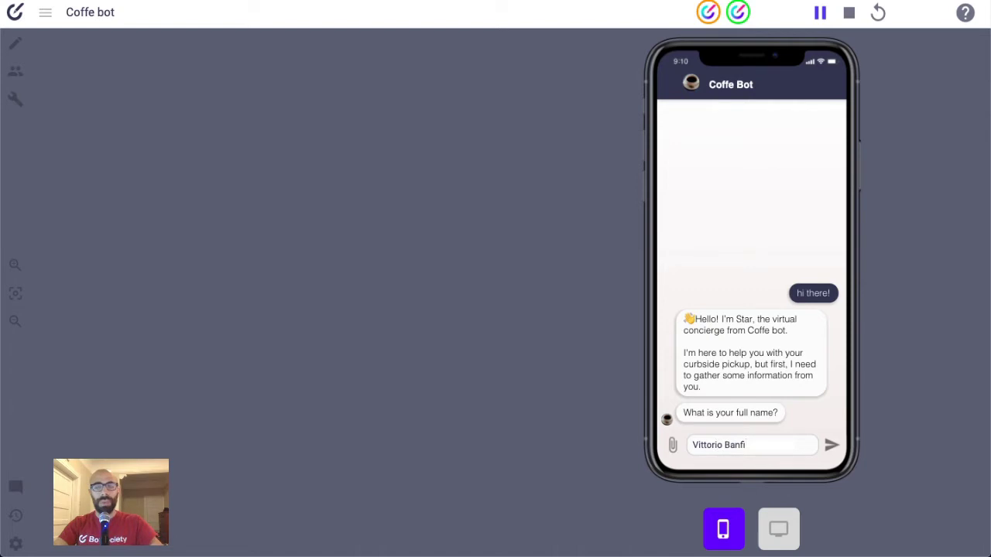
{"action": "key", "text": "Return"}
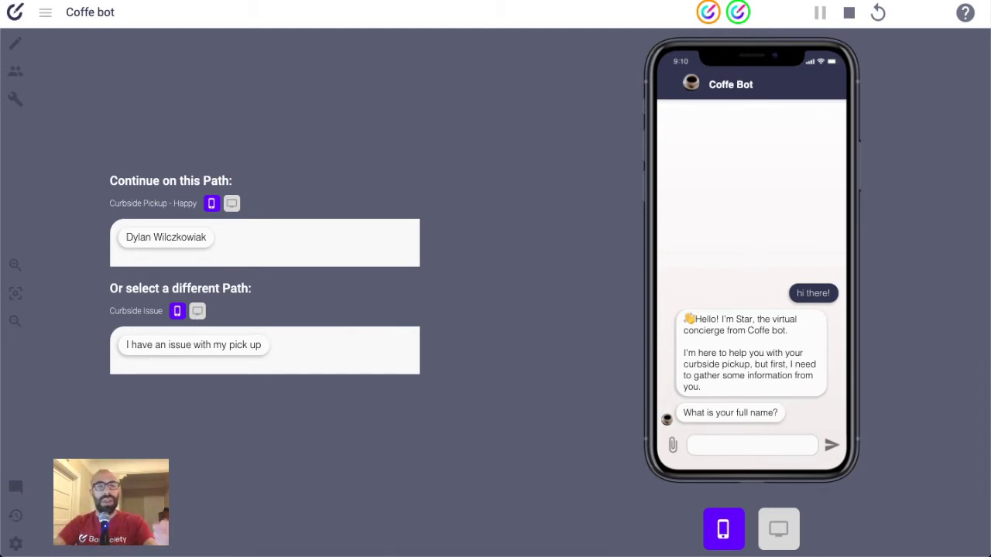
- Continue on the Curbside Pickup - Happy path and reply with a phone number
{"action": "left_click", "coordinate": [191, 239]}
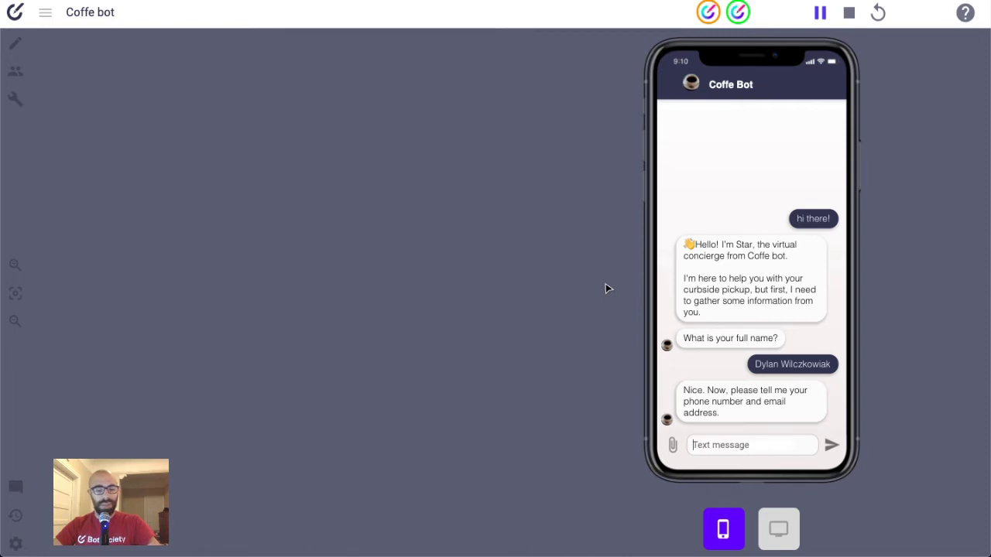
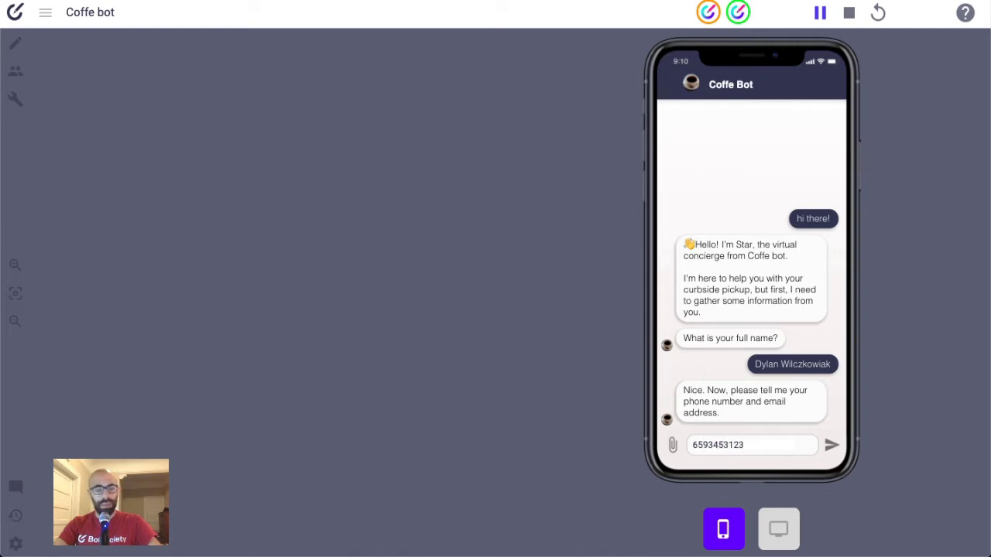
{"action": "key", "text": "Return"}
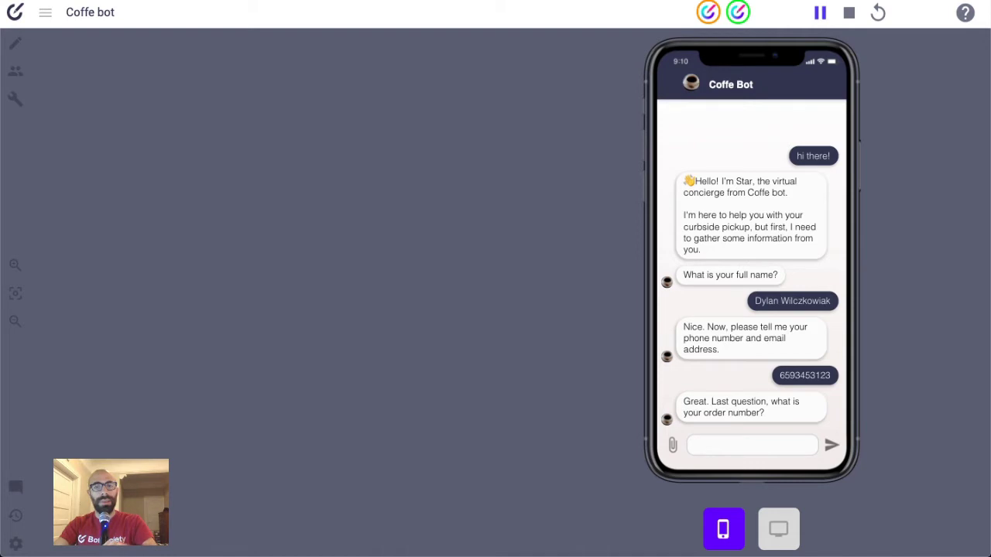
{"action": "left_click", "coordinate": [720, 445]}
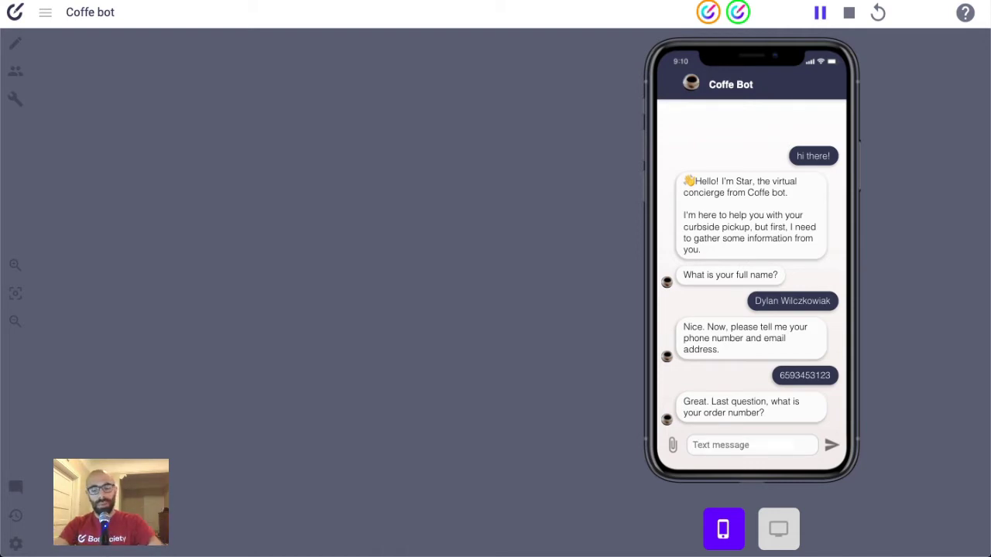
- Reply 'i don't know' to the order-number question, then stop the test
{"action": "type", "text": "i don't know"}
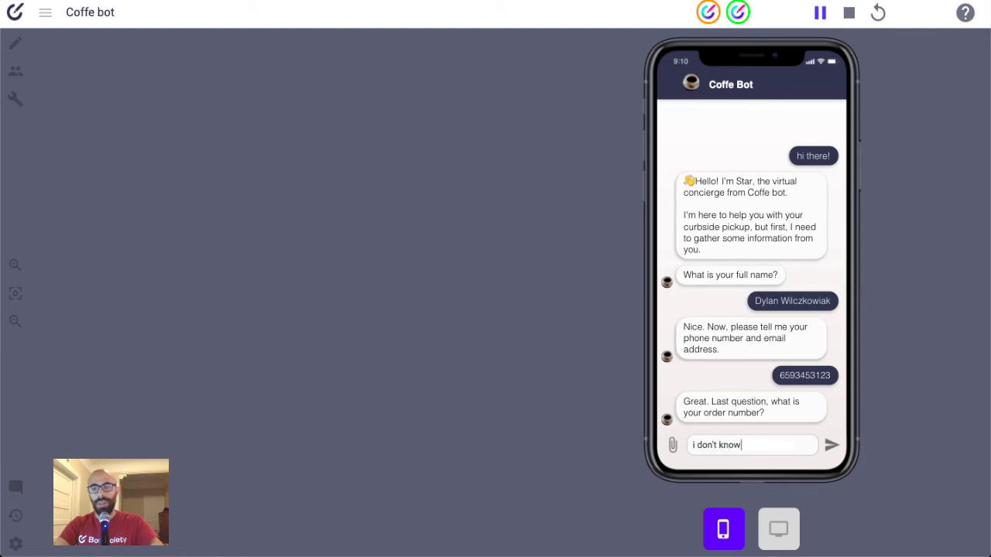
{"action": "key", "text": "Return"}
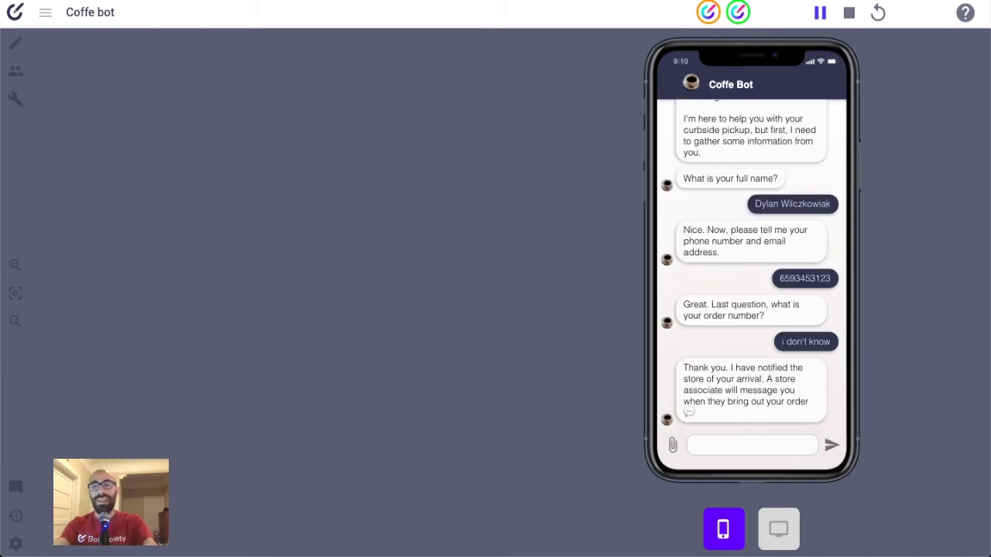
{"action": "left_click", "coordinate": [848, 13]}
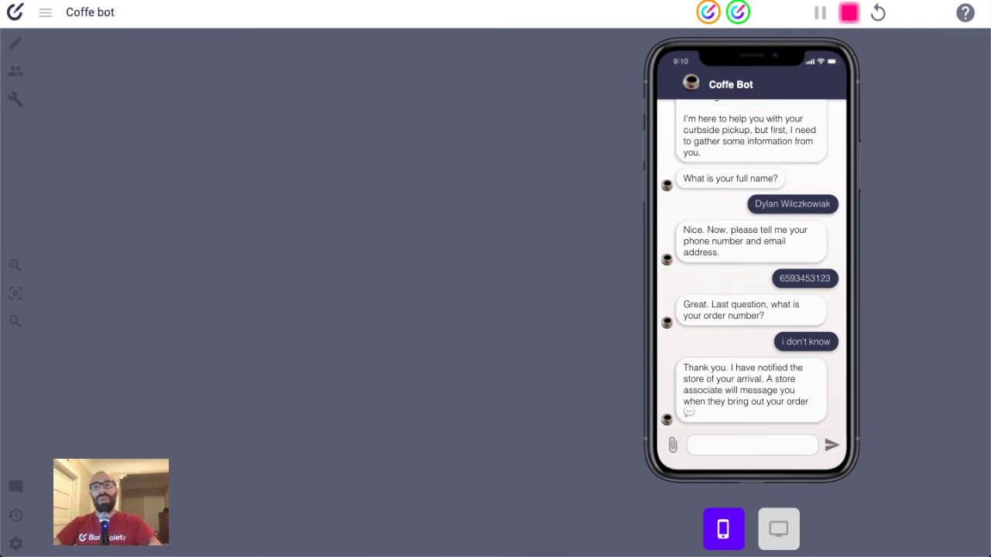
- Highlight the 'i don't know' reply and the bot's response, then clear the highlight
{"action": "left_click_drag", "start_coordinate": [767, 383], "coordinate": [772, 359]}
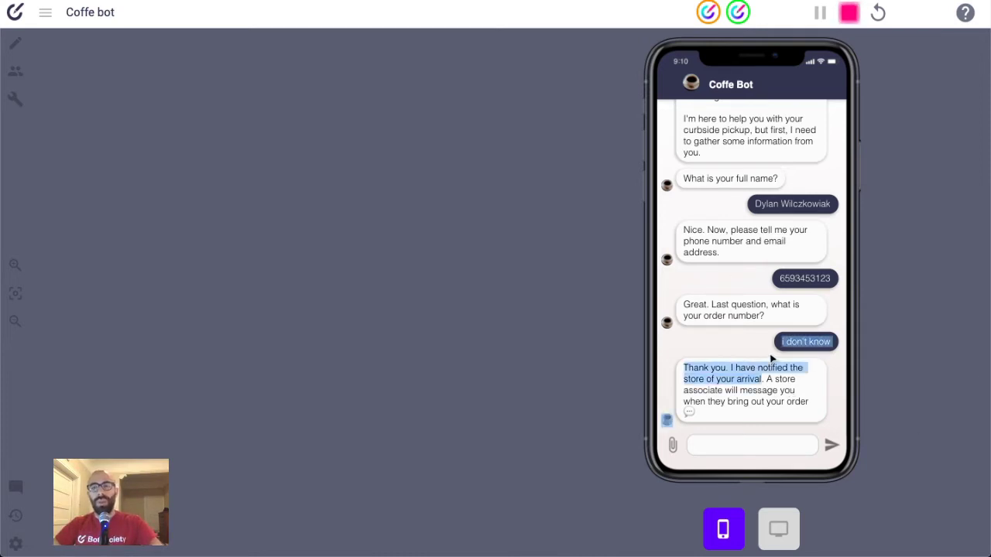
{"action": "left_click", "coordinate": [744, 334]}
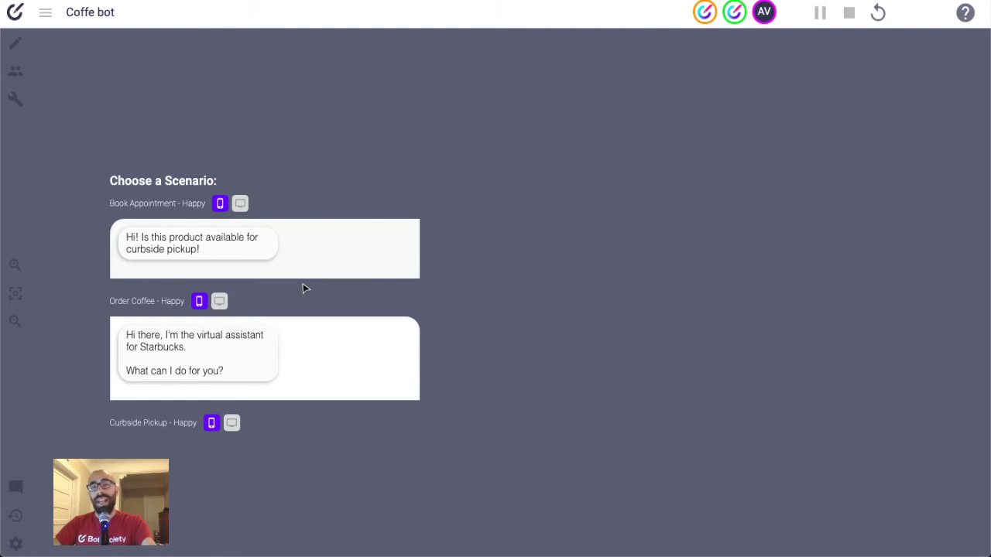
- Rerun the Curbside Pickup - Happy scenario and greet the bot with 'hello'
{"action": "scroll", "coordinate": [303, 287], "scroll_direction": "down", "scroll_amount": 2}
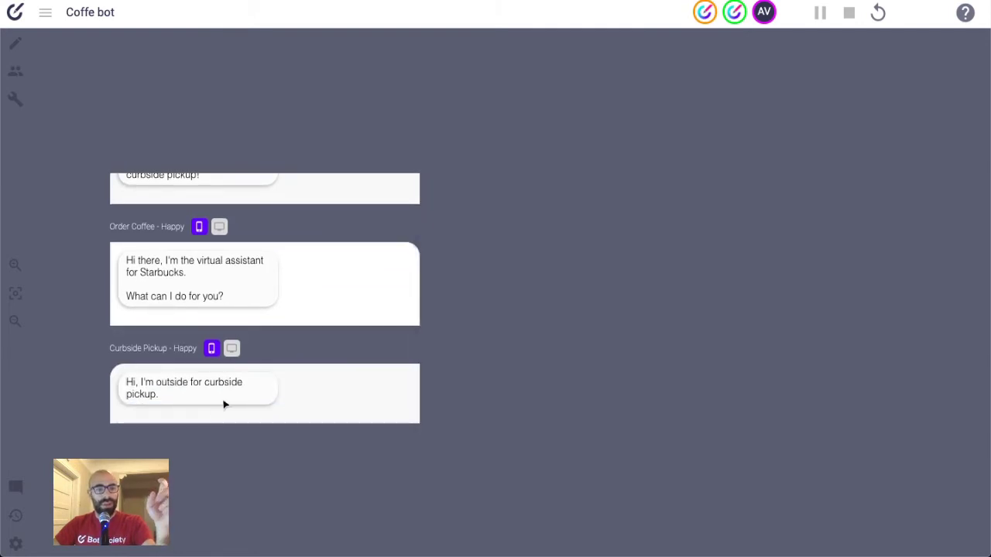
{"action": "key", "text": "space"}
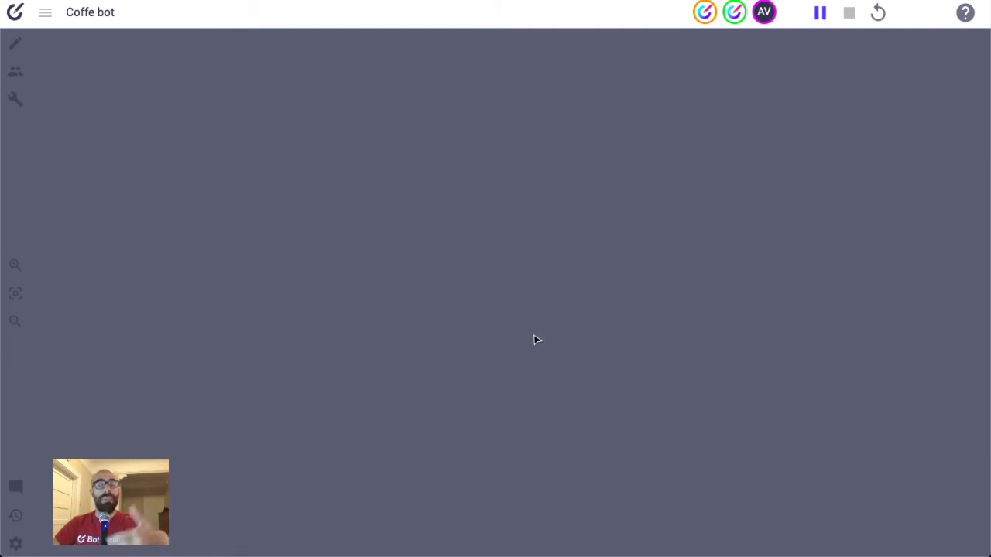
{"action": "type", "text": "hello"}
{"action": "key", "text": "Return"}
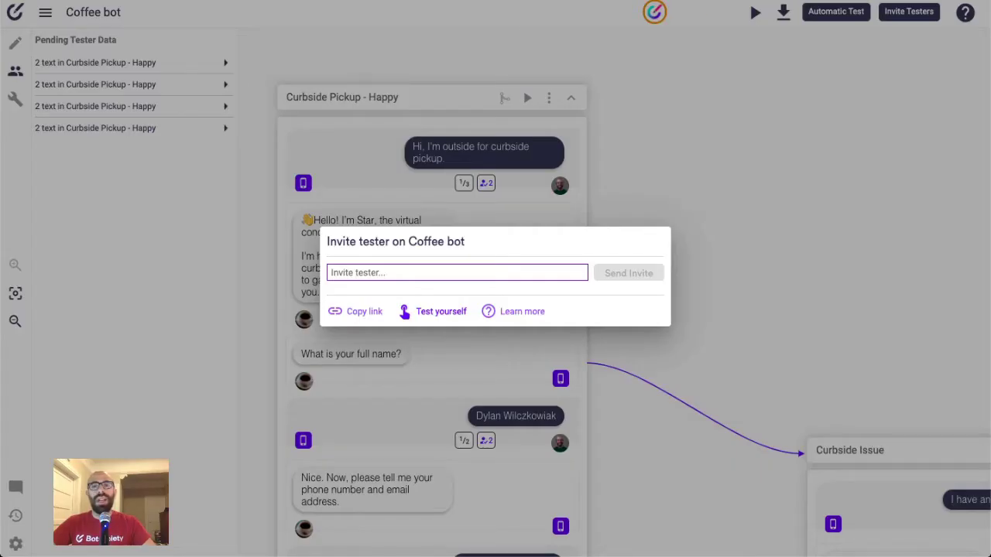
- Dismiss the 'Invite tester on Coffee bot' dialog without inviting anyone
{"action": "left_click", "coordinate": [384, 136]}
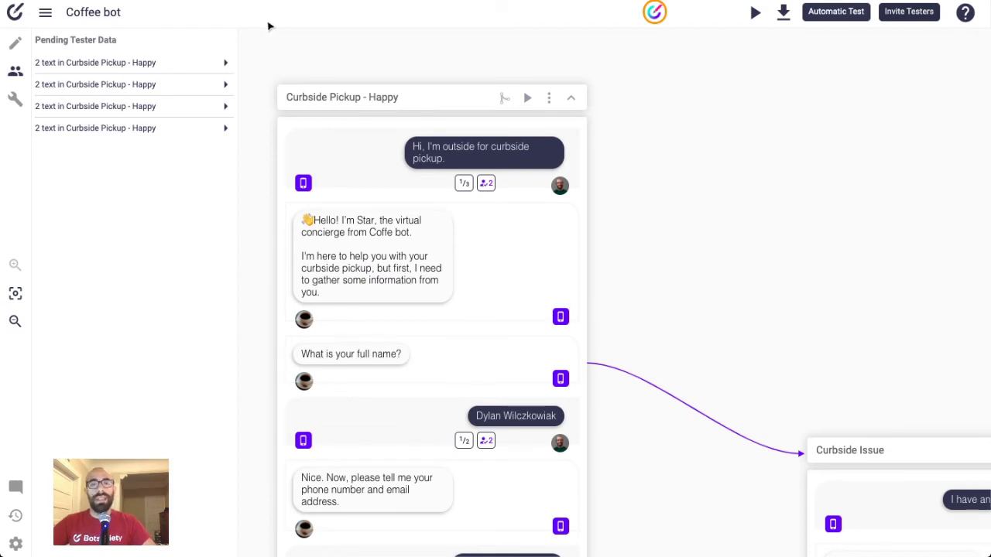
{"action": "left_click", "coordinate": [17, 44]}
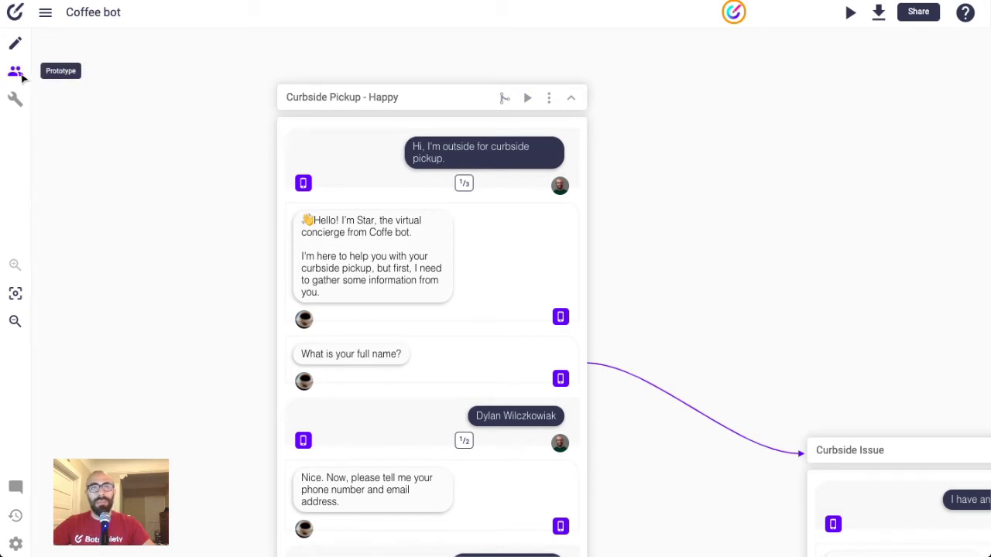
{"action": "left_click", "coordinate": [21, 76]}
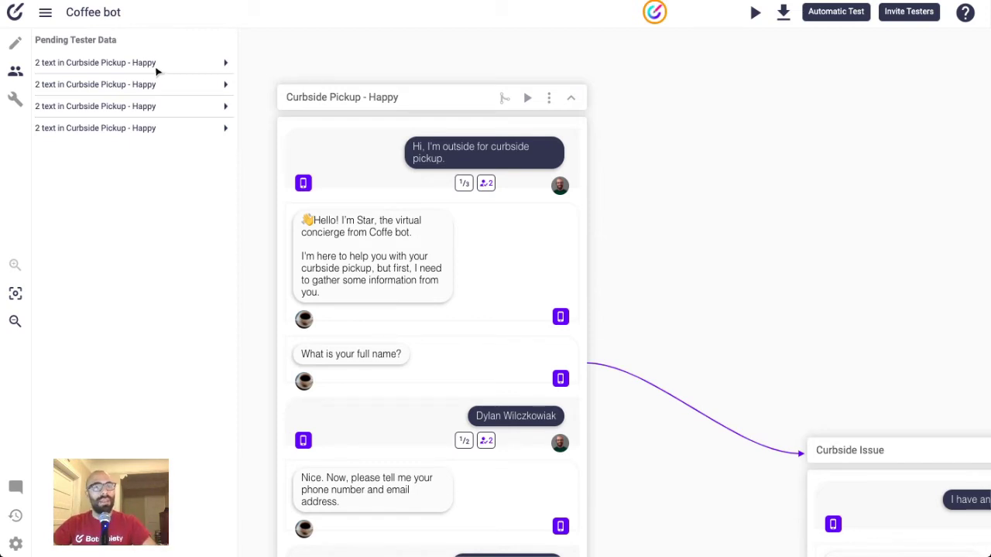
- Preview all four pending tester entries, then return to the first entry's 'hi there!' and 'hello' suggestions
{"action": "left_click", "coordinate": [148, 65]}
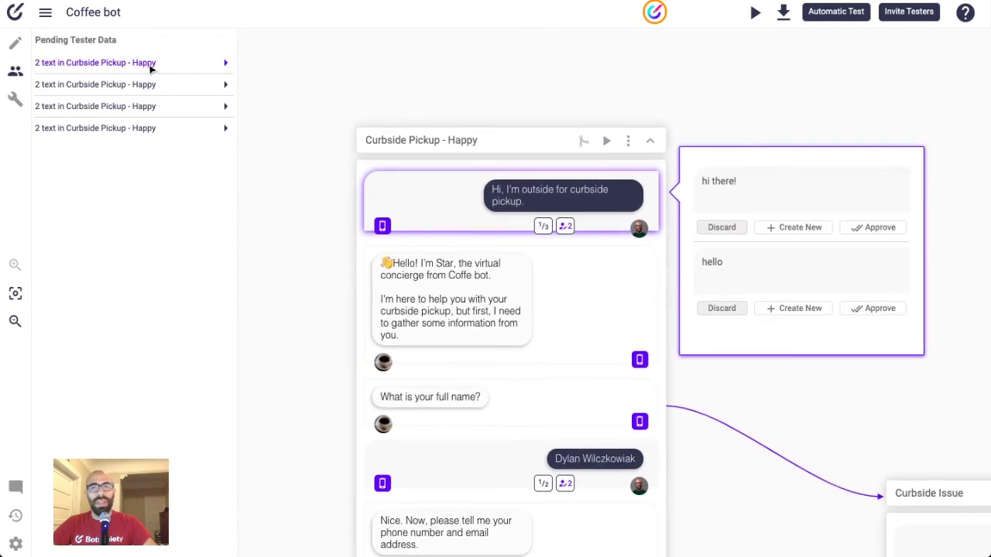
{"action": "left_click", "coordinate": [141, 92]}
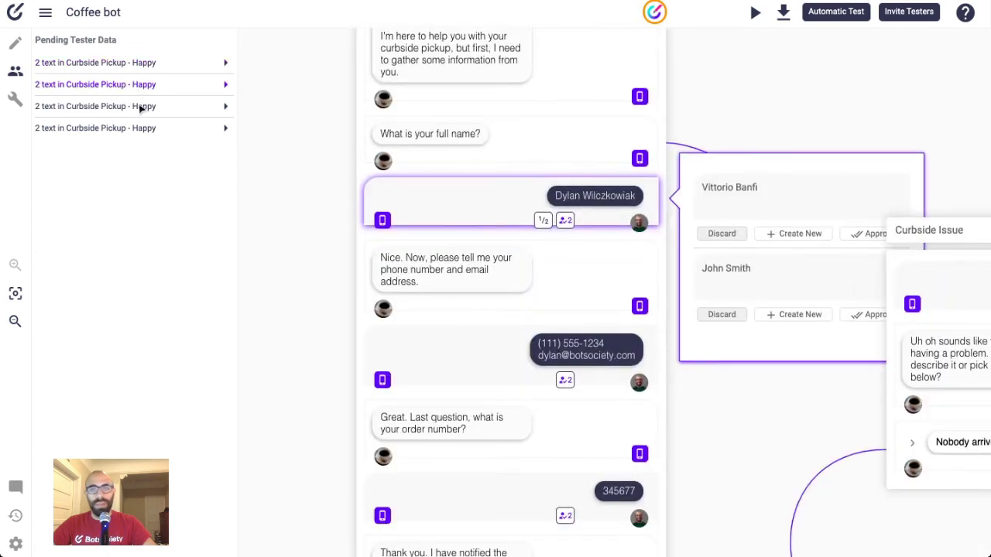
{"action": "left_click", "coordinate": [141, 108]}
{"action": "left_click", "coordinate": [139, 135]}
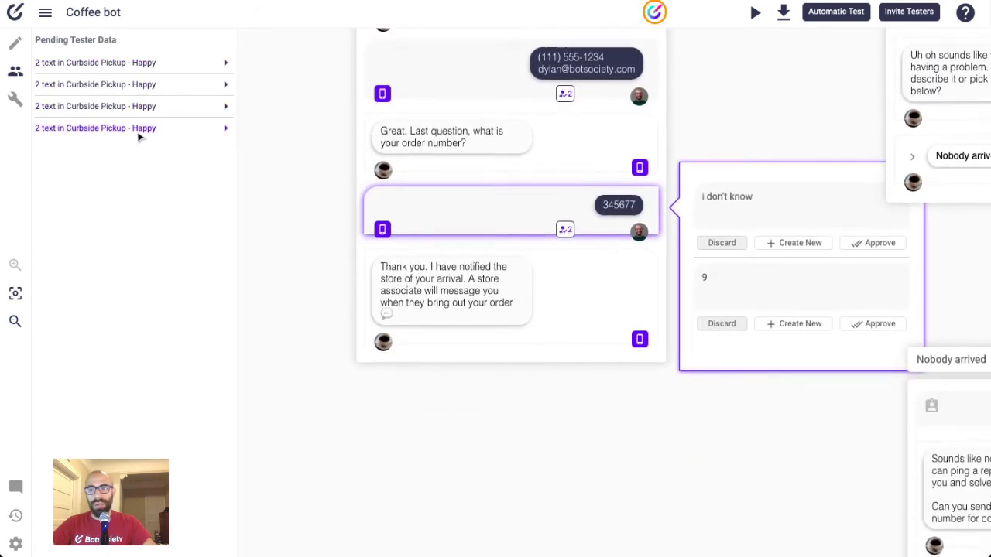
{"action": "left_click", "coordinate": [143, 71]}
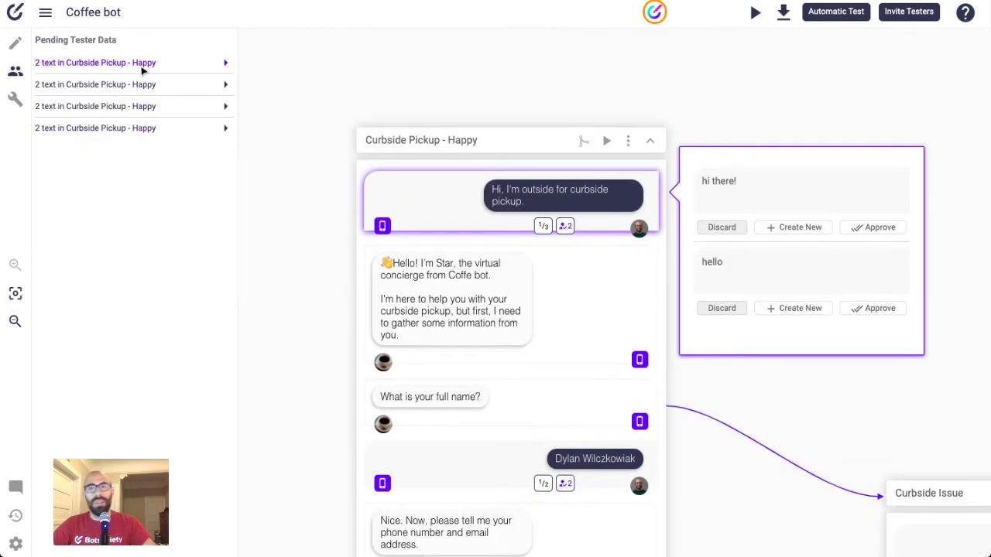
{"action": "left_click", "coordinate": [780, 183]}
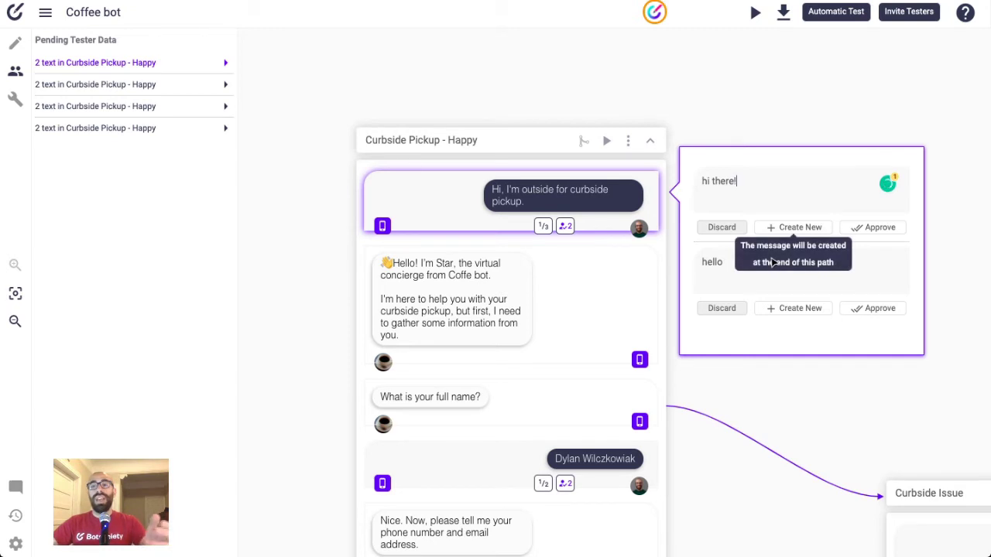
{"action": "left_click", "coordinate": [747, 280]}
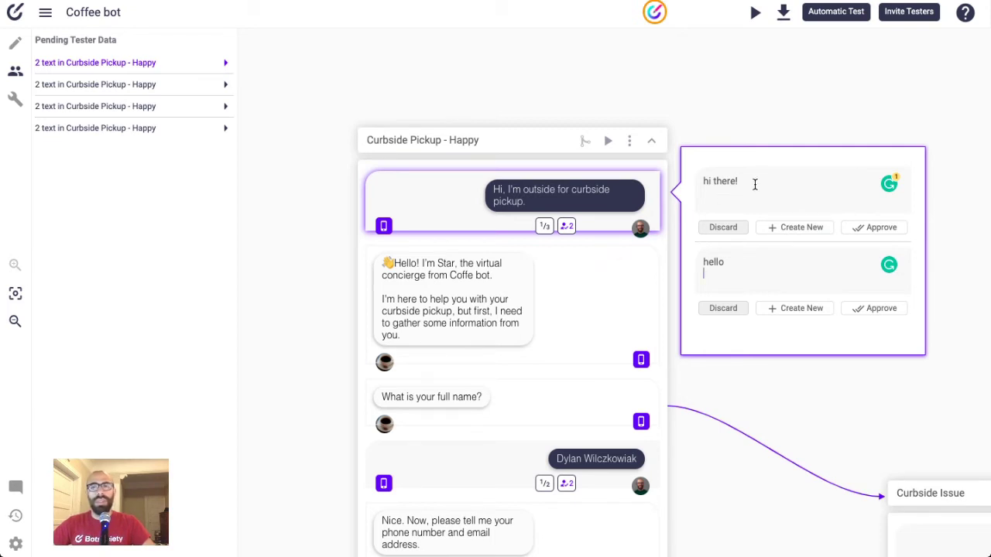
- Check the opening message's three existing utterance variants beside the 'hi there!' suggestion
{"action": "left_click_drag", "start_coordinate": [754, 185], "coordinate": [698, 180]}
{"action": "left_click", "coordinate": [789, 186]}
{"action": "key", "text": "Return"}
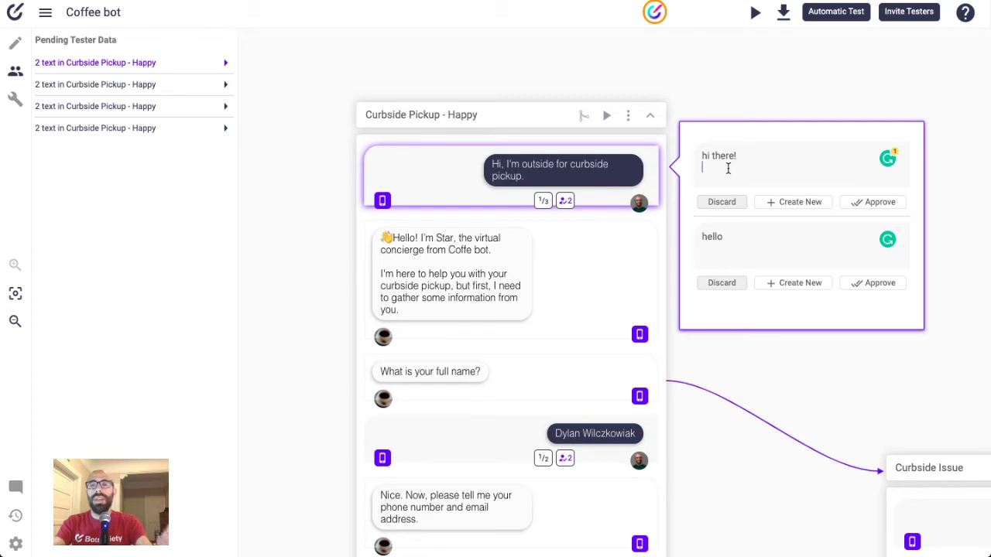
{"action": "left_click", "coordinate": [717, 178]}
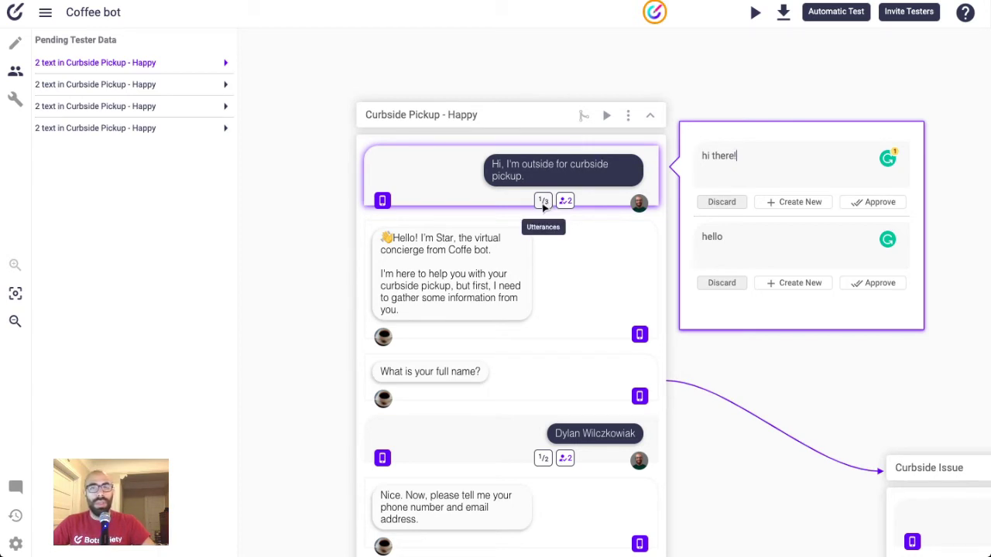
{"action": "left_click", "coordinate": [544, 201]}
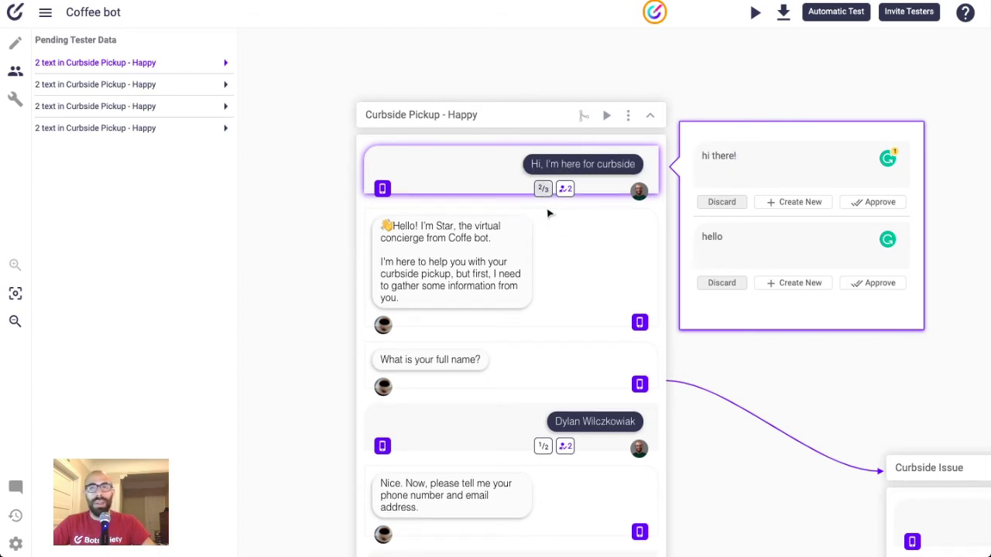
{"action": "left_click", "coordinate": [545, 200]}
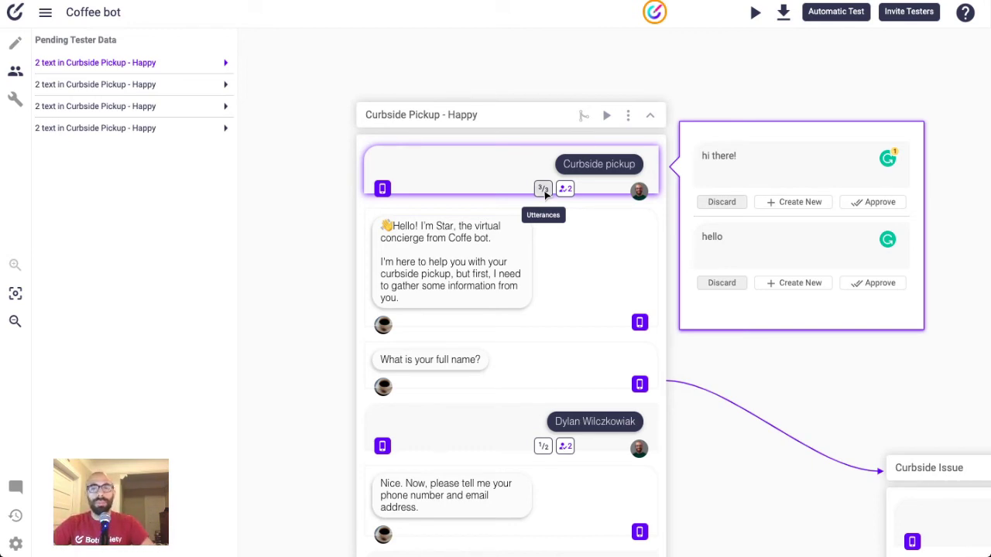
{"action": "left_click", "coordinate": [543, 189]}
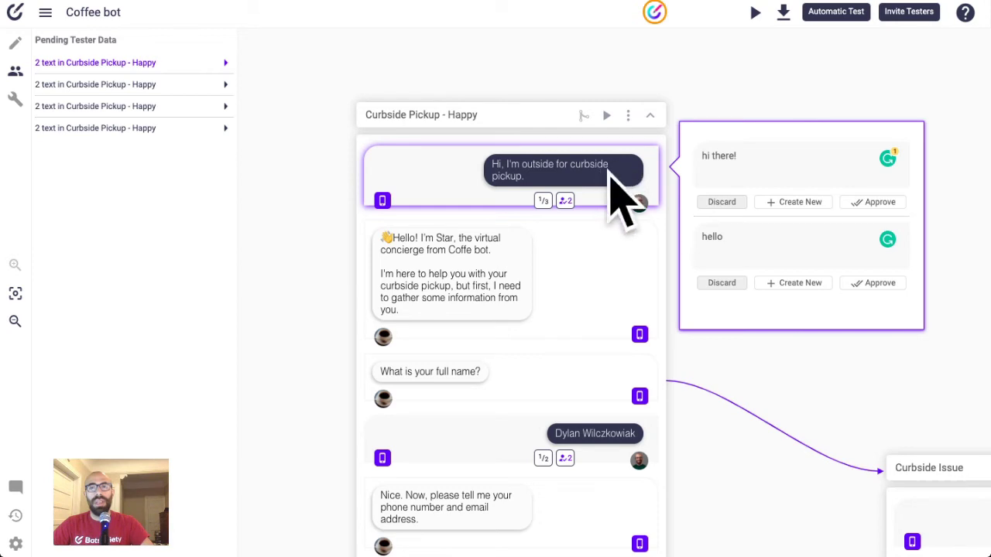
- Extend the suggestion to read 'hi there! I'm here for the pickup'
{"action": "left_click", "coordinate": [761, 165]}
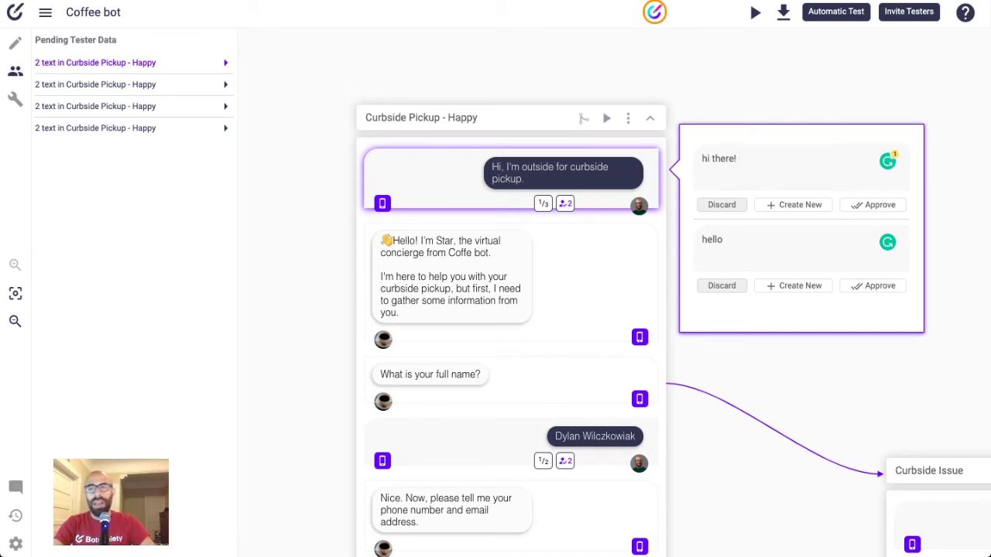
{"action": "type", "text": "I'm "}
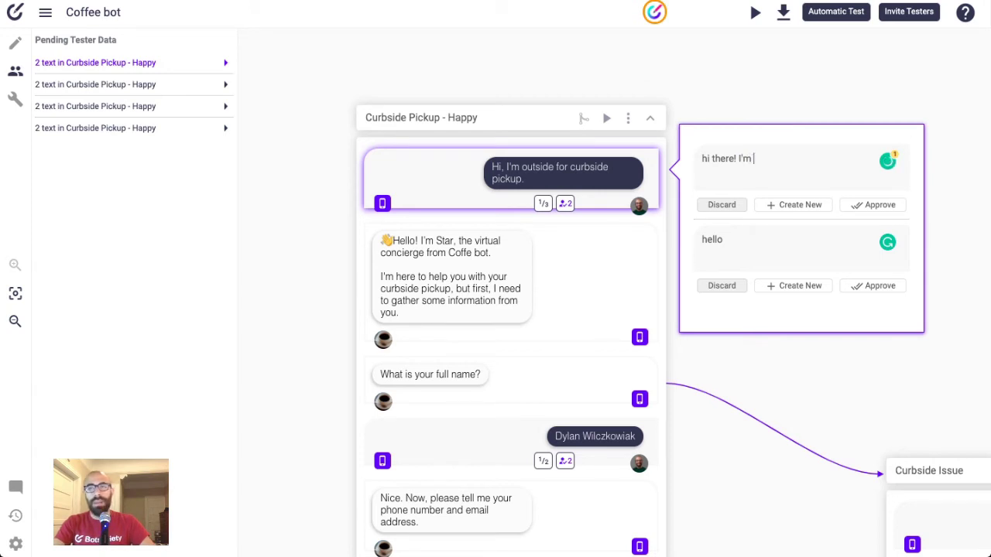
{"action": "type", "text": "here for the picku"}
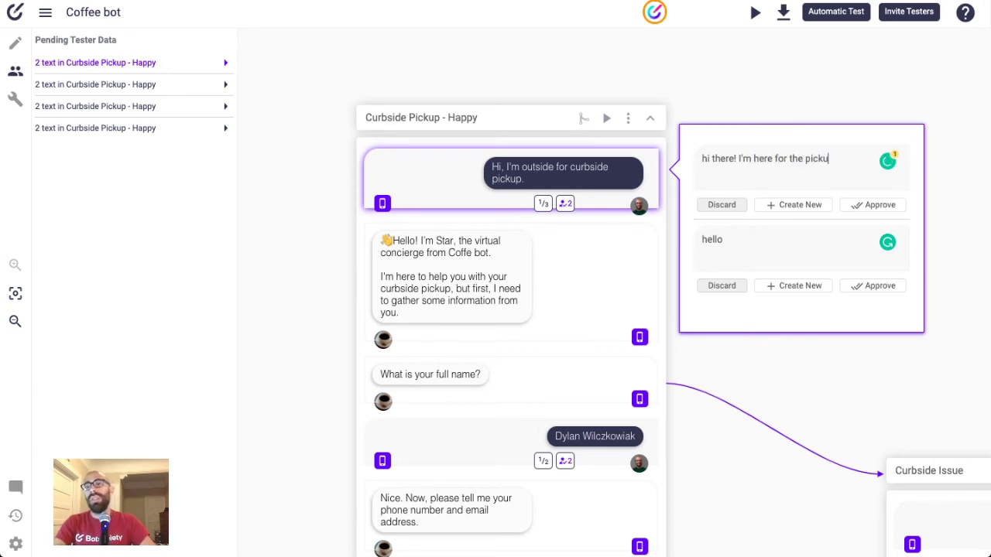
{"action": "type", "text": "p"}
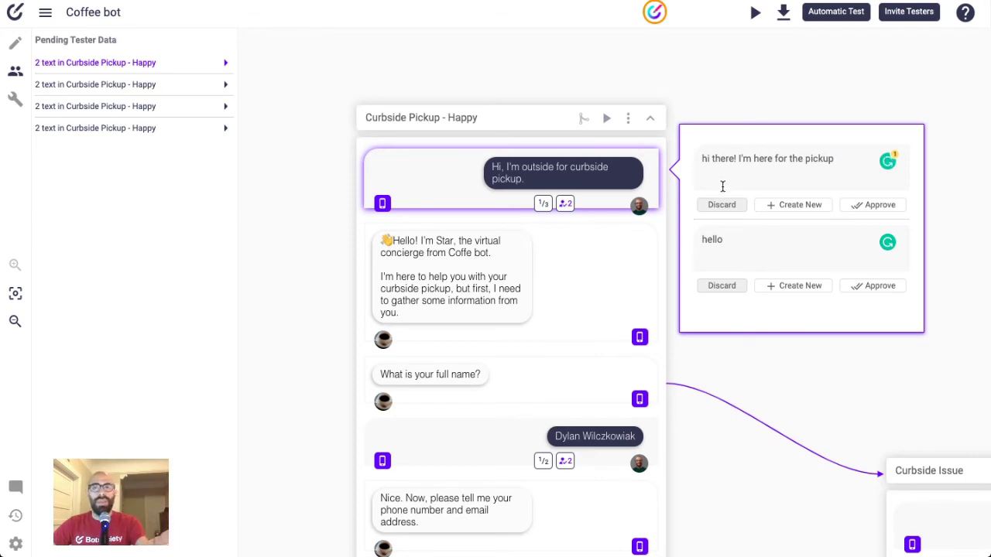
{"action": "left_click", "coordinate": [544, 205]}
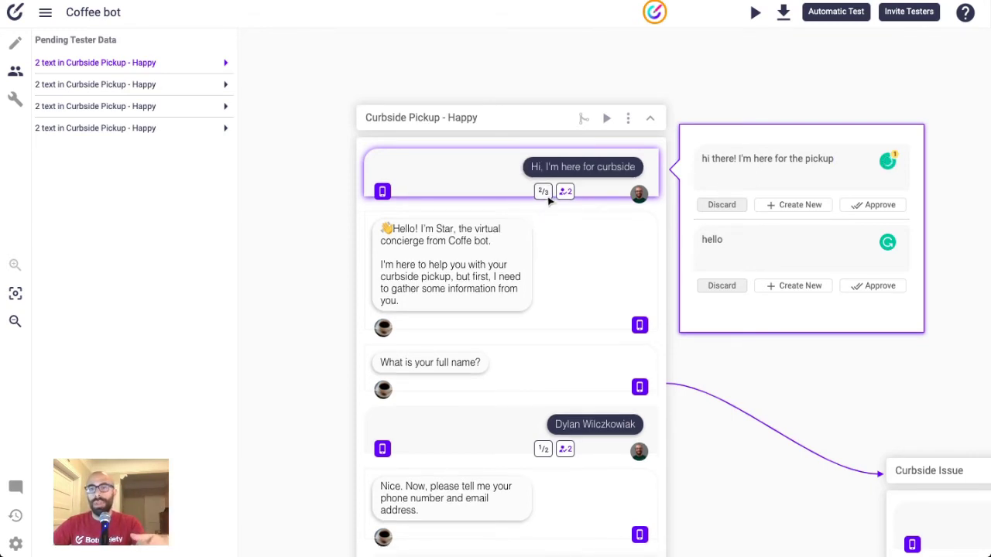
{"action": "left_click", "coordinate": [545, 194]}
{"action": "left_click", "coordinate": [544, 194]}
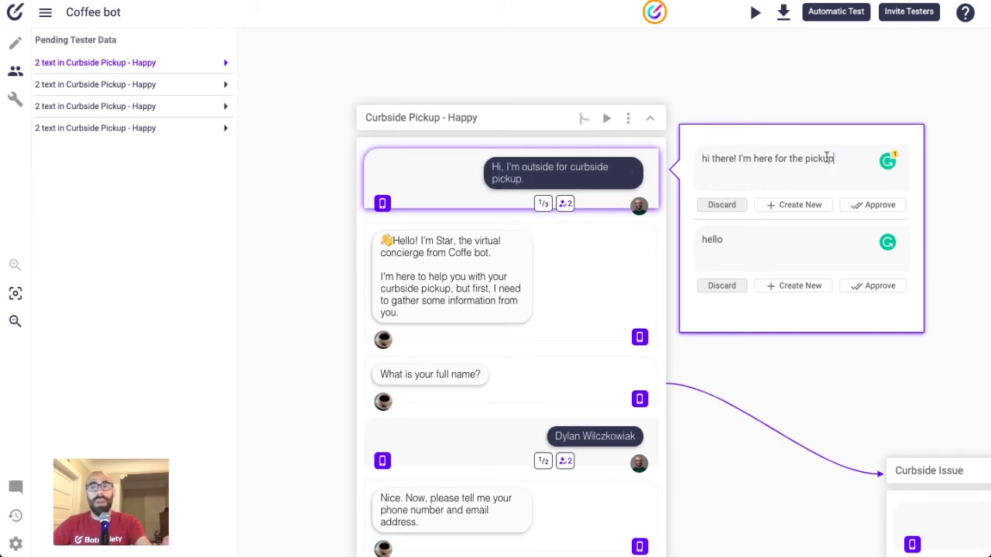
{"action": "left_click_drag", "start_coordinate": [827, 158], "coordinate": [663, 155]}
- Approve the reworded suggestion, then cycle through all four utterances to confirm it was added
{"action": "left_click", "coordinate": [878, 207]}
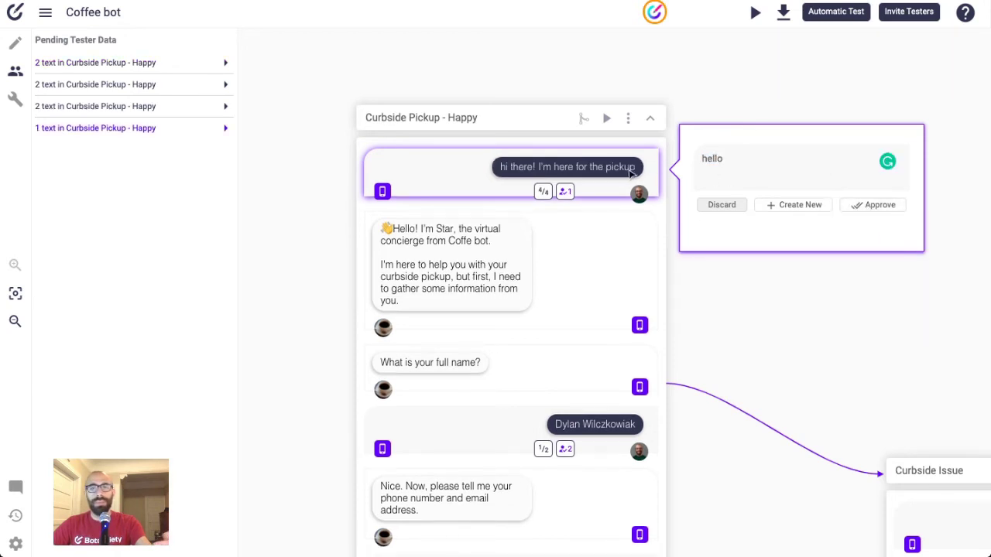
{"action": "left_click", "coordinate": [543, 192]}
{"action": "left_click", "coordinate": [544, 192]}
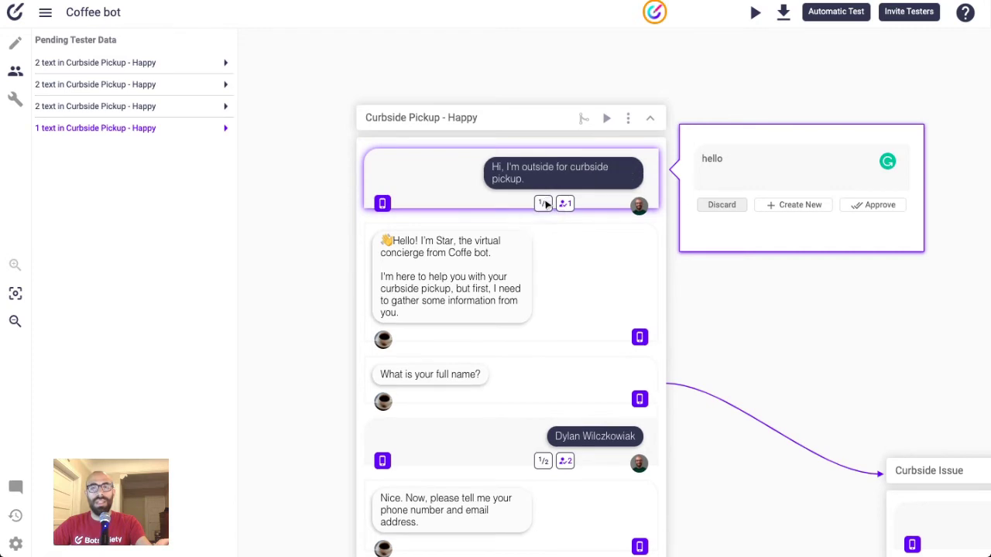
{"action": "left_click", "coordinate": [544, 192]}
{"action": "left_click", "coordinate": [543, 192]}
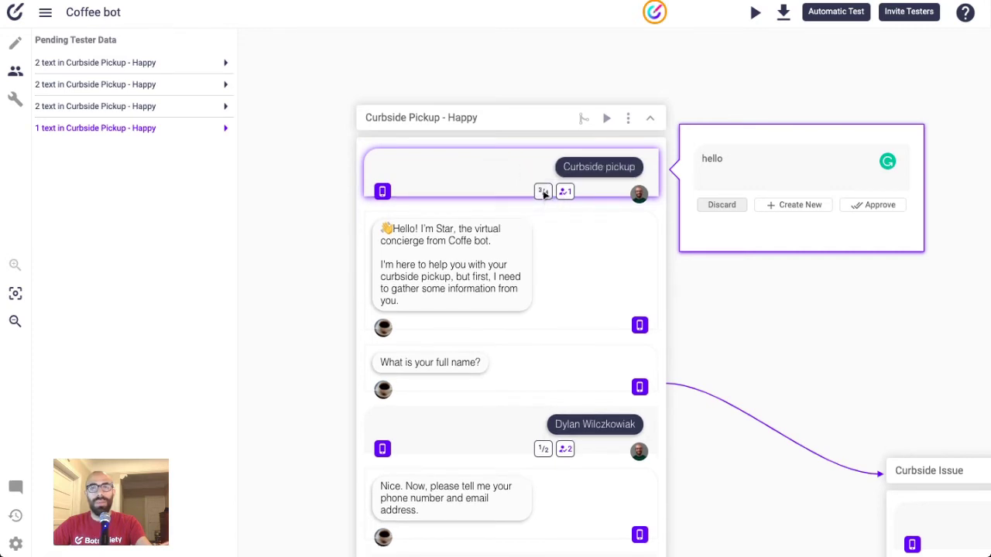
{"action": "left_click", "coordinate": [543, 192]}
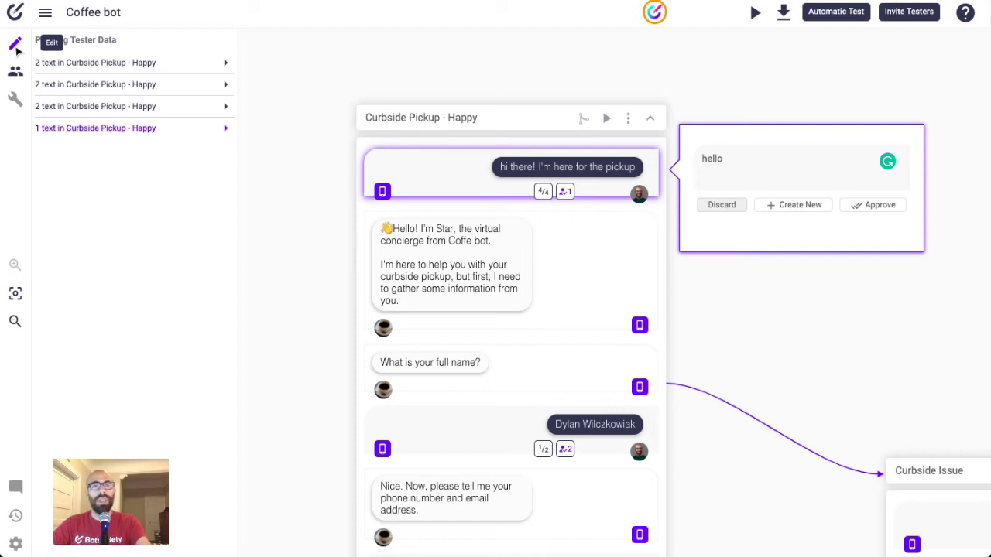
- Close Pending Tester Data, return to editing, and scroll through the Curbside Pickup - Happy conversation
{"action": "left_click", "coordinate": [15, 45]}
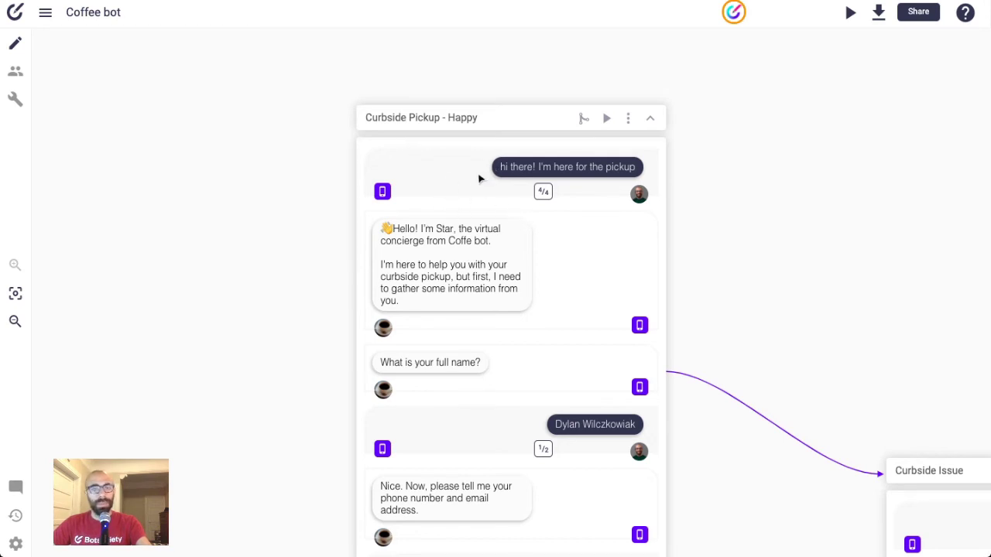
{"action": "scroll", "coordinate": [479, 178], "scroll_direction": "down", "scroll_amount": 2}
{"action": "scroll", "coordinate": [480, 178], "scroll_direction": "down", "scroll_amount": 2}
{"action": "scroll", "coordinate": [472, 186], "scroll_direction": "up", "scroll_amount": 3}
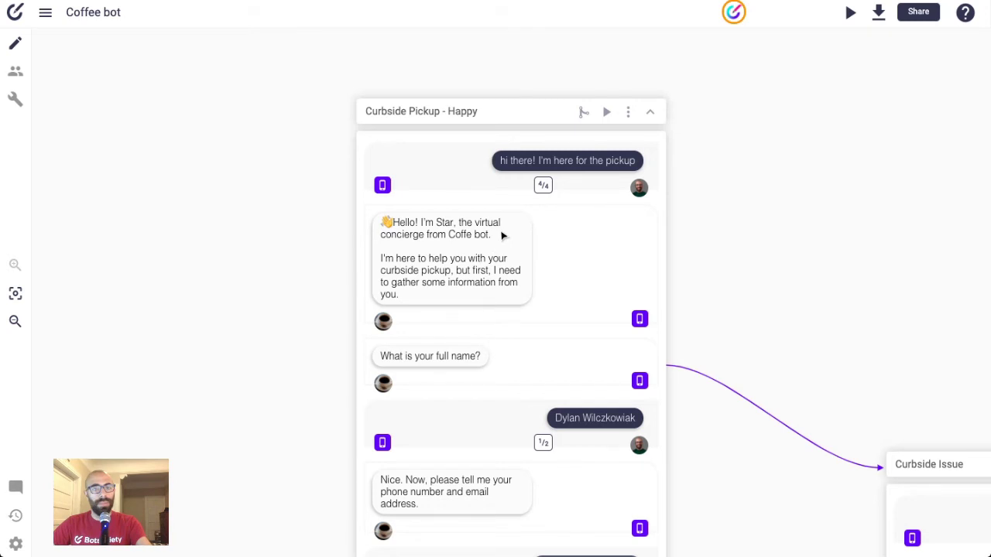
{"action": "scroll", "coordinate": [562, 221], "scroll_direction": "down", "scroll_amount": 1}
{"action": "scroll", "coordinate": [562, 221], "scroll_direction": "down", "scroll_amount": 2}
- Duplicate the bot's greeting and move the copy above the user's opening message
{"action": "left_click", "coordinate": [566, 199]}
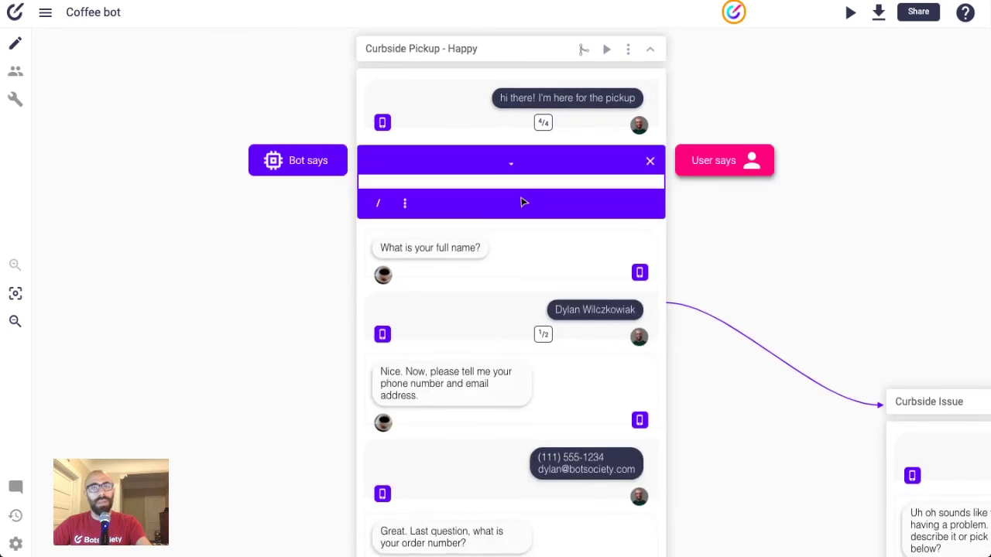
{"action": "left_click", "coordinate": [496, 197]}
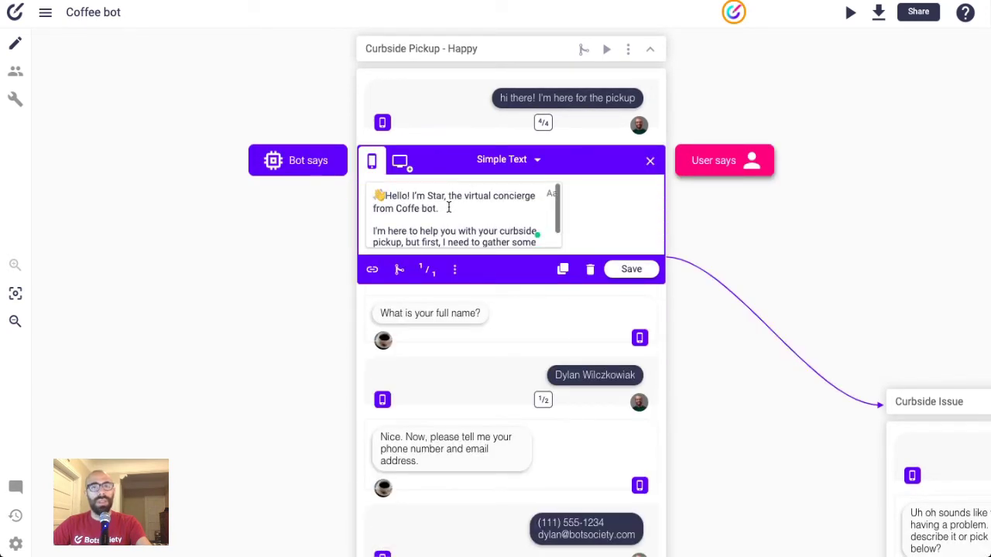
{"action": "scroll", "coordinate": [449, 205], "scroll_direction": "up", "scroll_amount": 2}
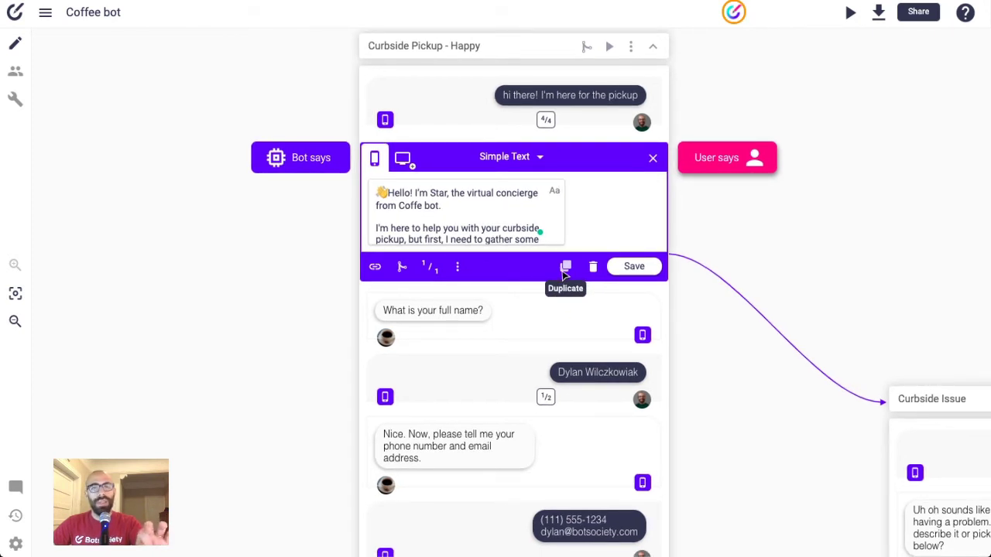
{"action": "left_click", "coordinate": [565, 266]}
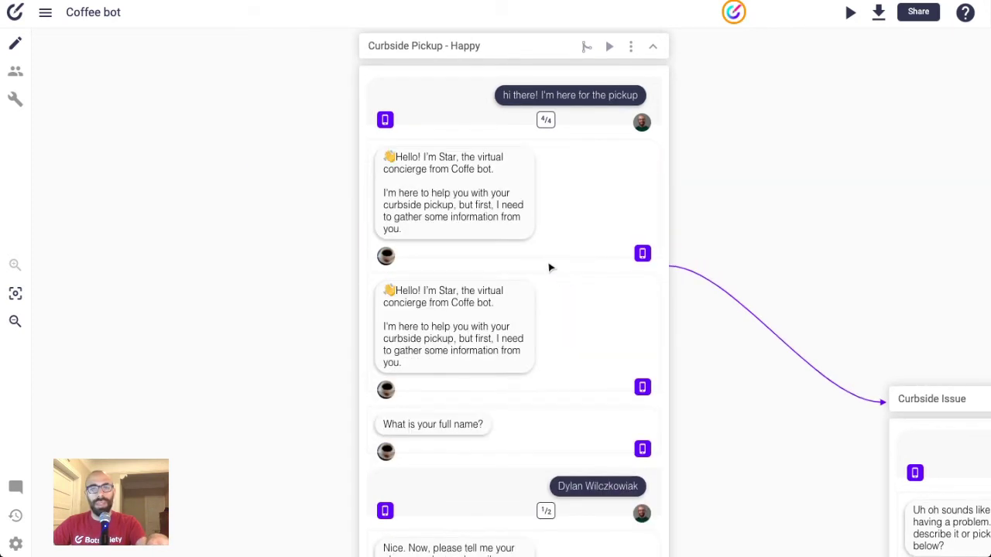
{"action": "scroll", "coordinate": [442, 271], "scroll_direction": "up", "scroll_amount": 1}
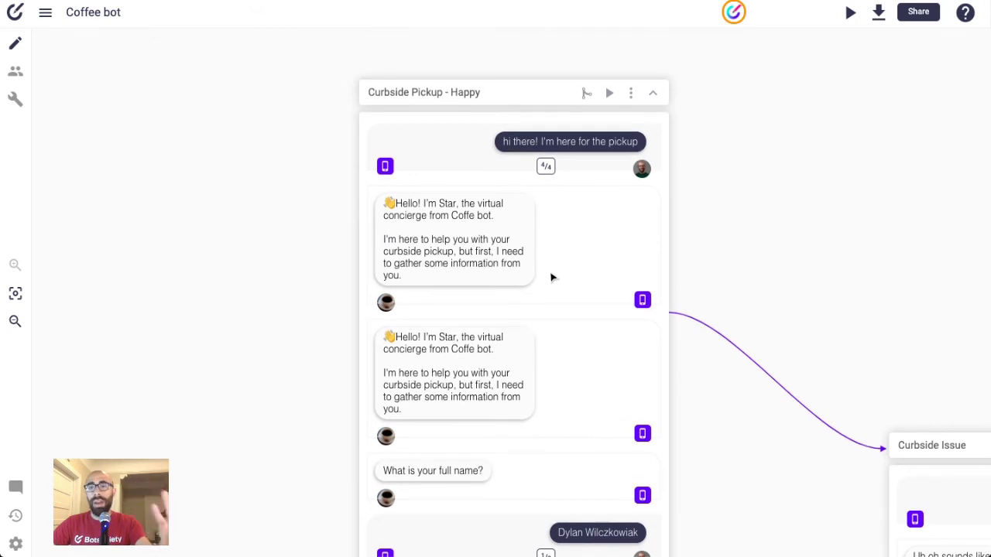
{"action": "left_click_drag", "start_coordinate": [589, 276], "coordinate": [599, 139]}
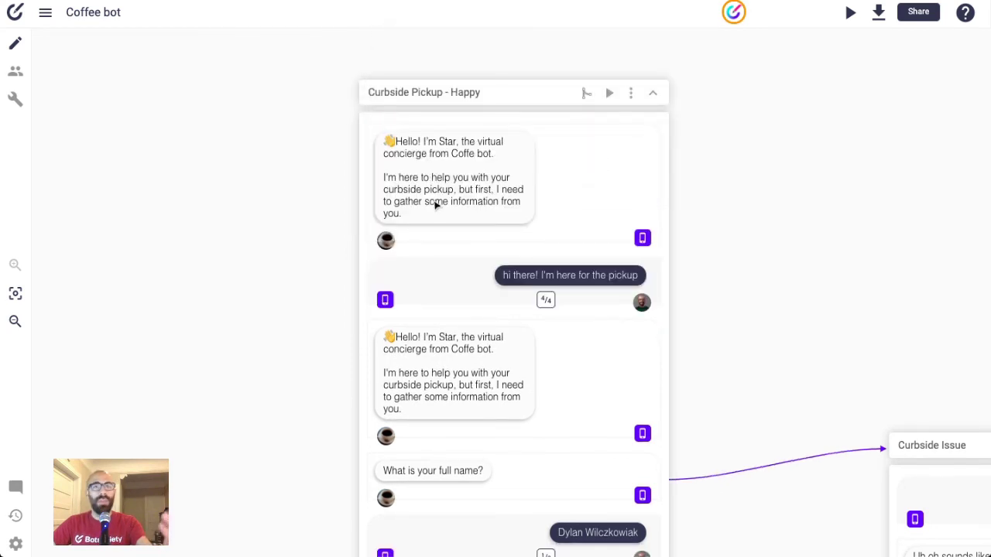
{"action": "scroll", "coordinate": [529, 209], "scroll_direction": "up", "scroll_amount": 2}
- Reword the top greeting to cover pickups, coffee orders, and other coffee related questions, and save
{"action": "left_click", "coordinate": [529, 209]}
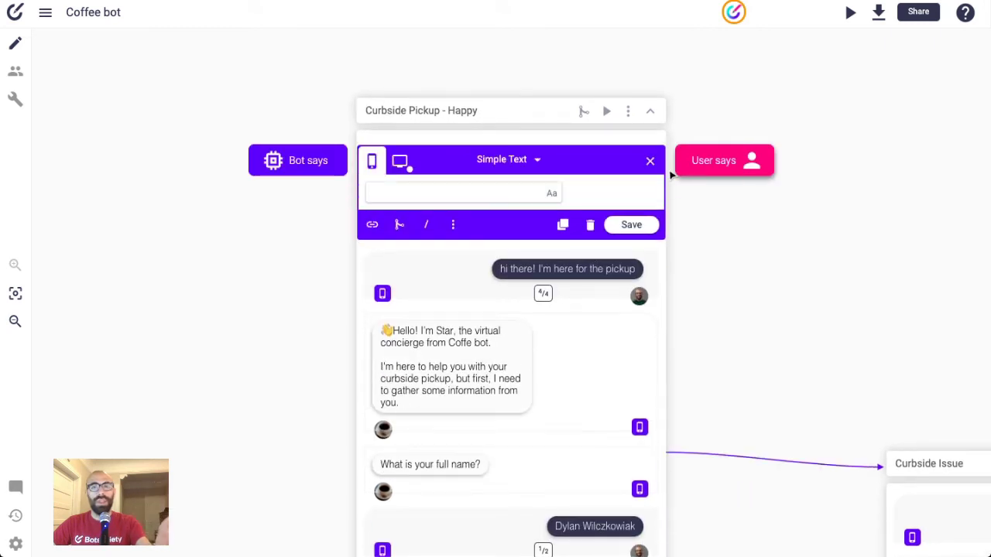
{"action": "scroll", "coordinate": [452, 194], "scroll_direction": "up", "scroll_amount": 2}
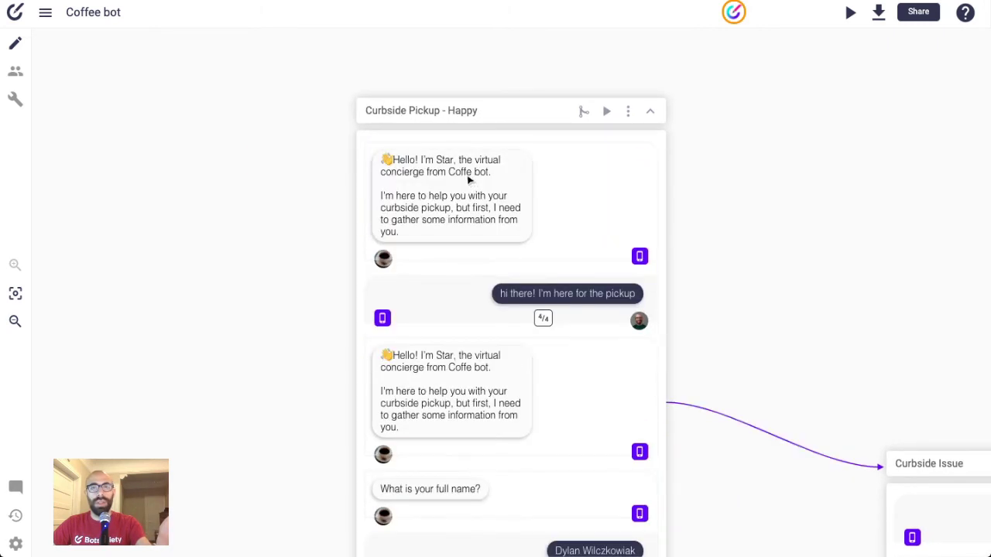
{"action": "left_click", "coordinate": [515, 183]}
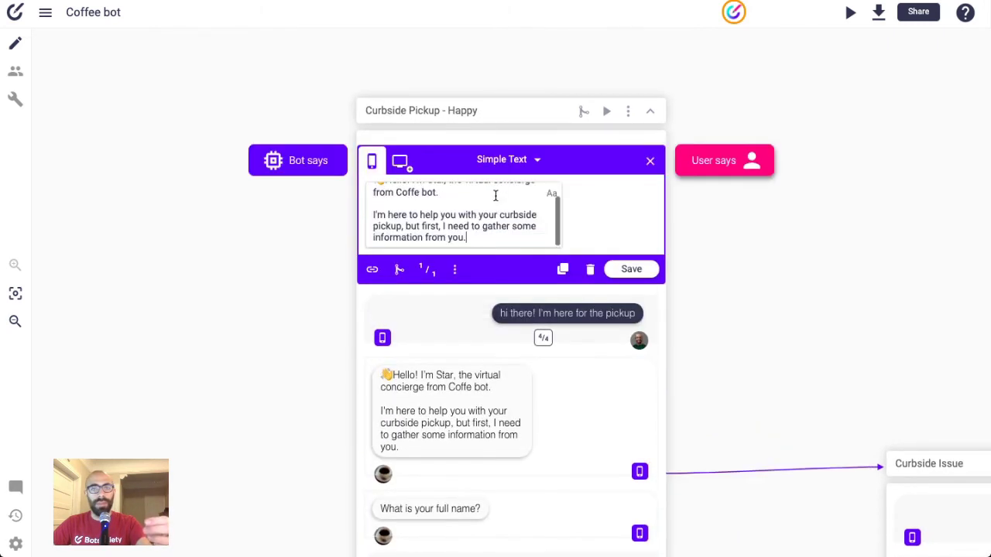
{"action": "left_click", "coordinate": [490, 203]}
{"action": "scroll", "coordinate": [490, 203], "scroll_direction": "up", "scroll_amount": 1}
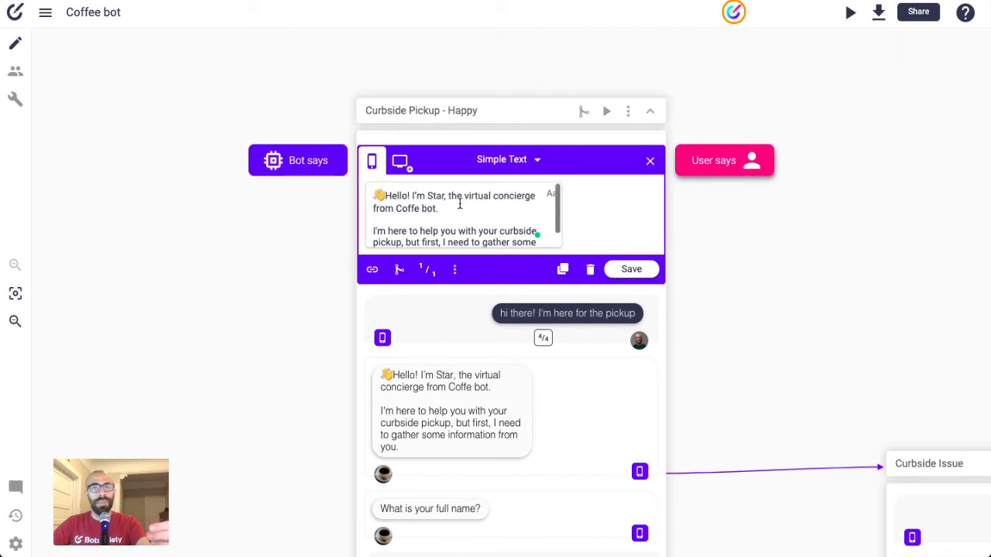
{"action": "scroll", "coordinate": [464, 210], "scroll_direction": "down", "scroll_amount": 1}
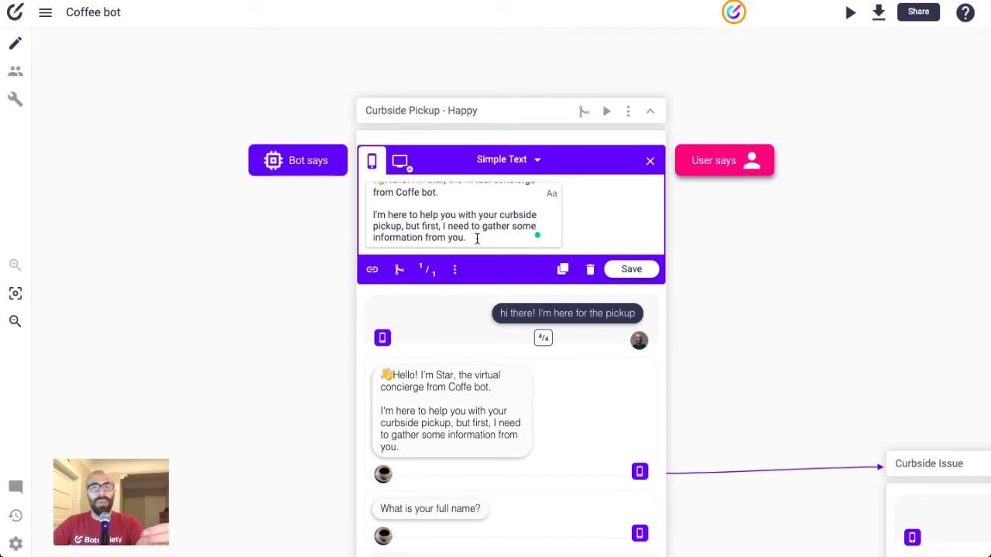
{"action": "left_click_drag", "start_coordinate": [475, 237], "coordinate": [399, 229]}
{"action": "type", "text": "s"}
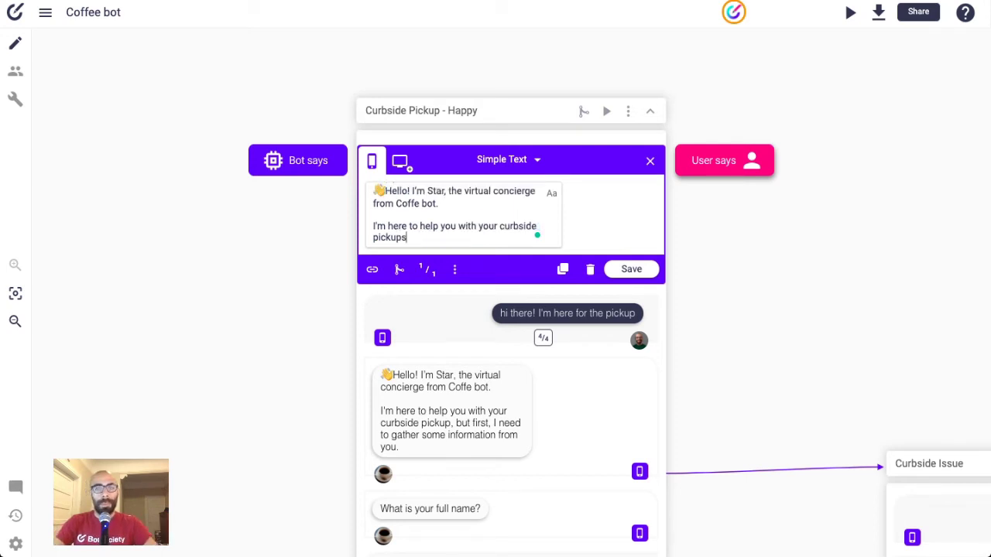
{"action": "type", "text": ", coffee o"}
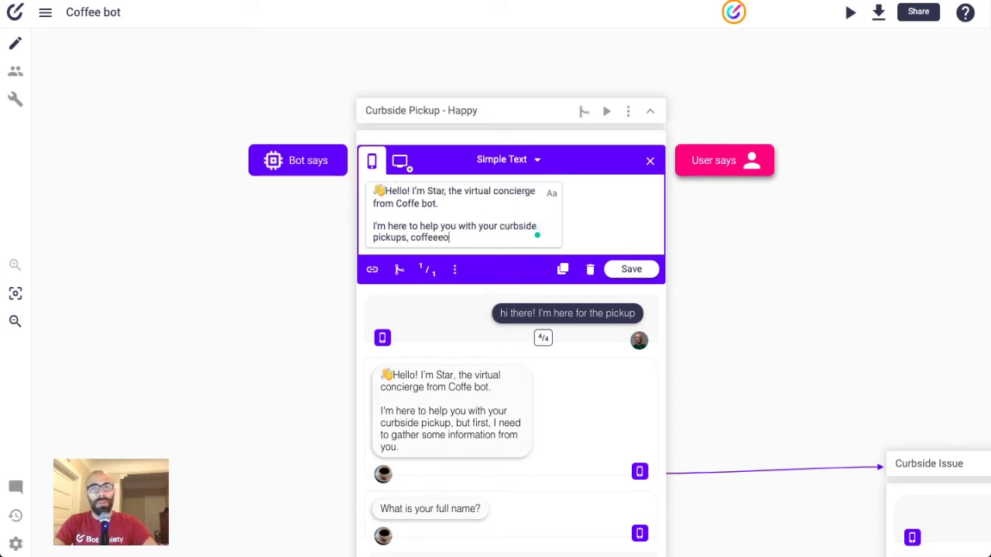
{"action": "type", "text": "rders, "}
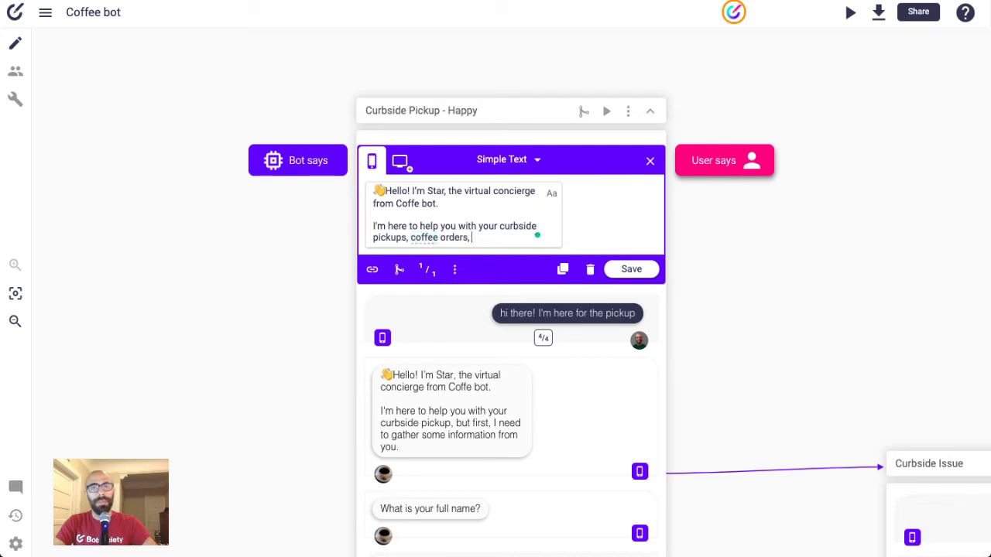
{"action": "type", "text": "and other cof"}
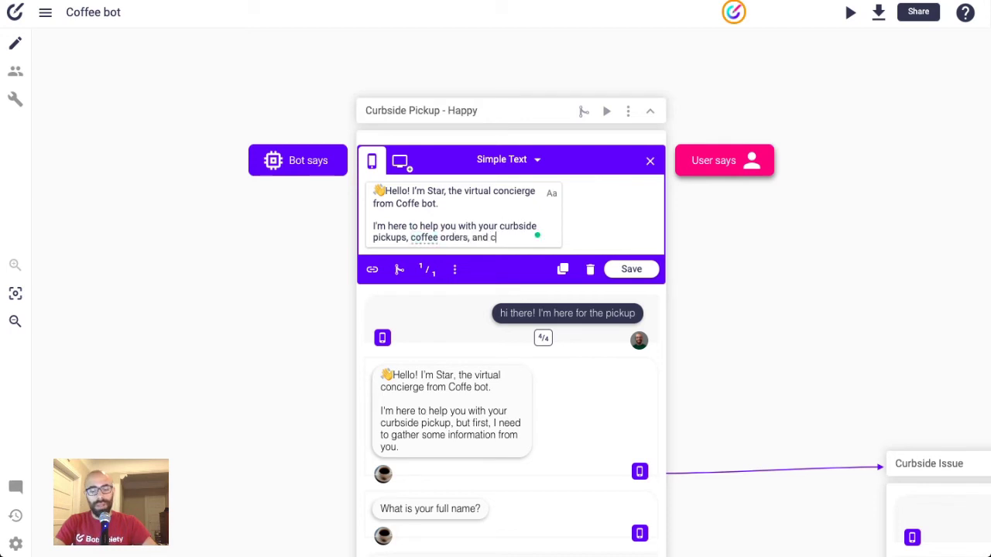
{"action": "type", "text": "fe"}
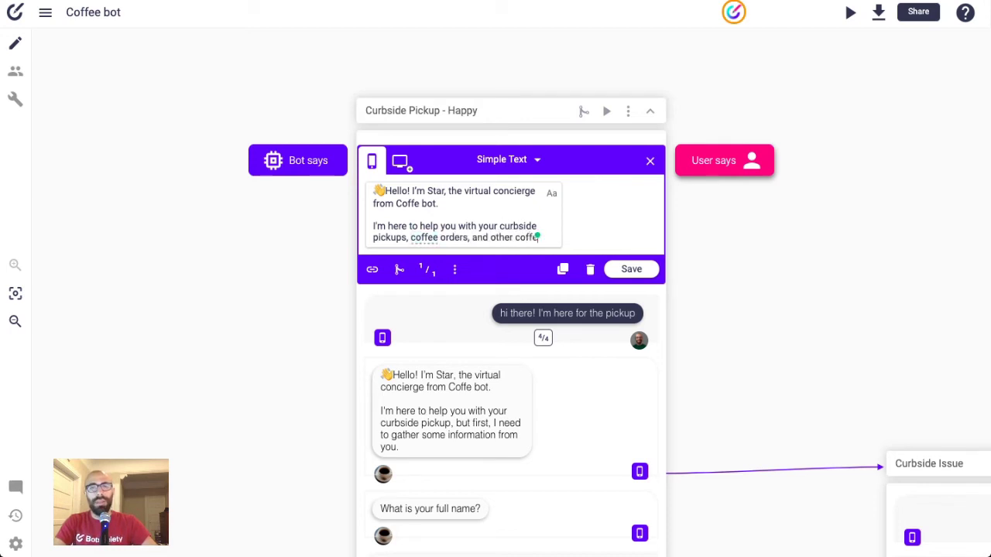
{"action": "type", "text": " related questions"}
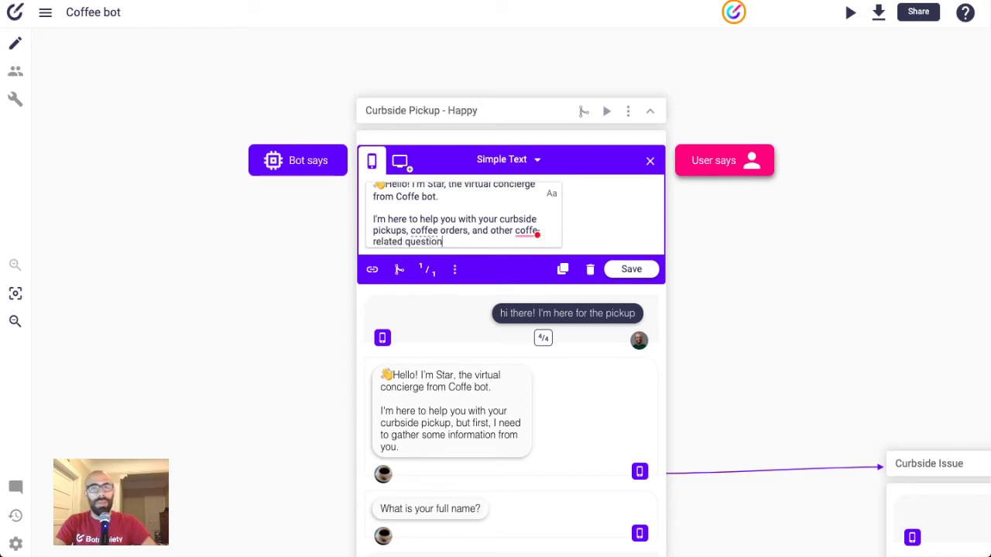
{"action": "left_click", "coordinate": [649, 268]}
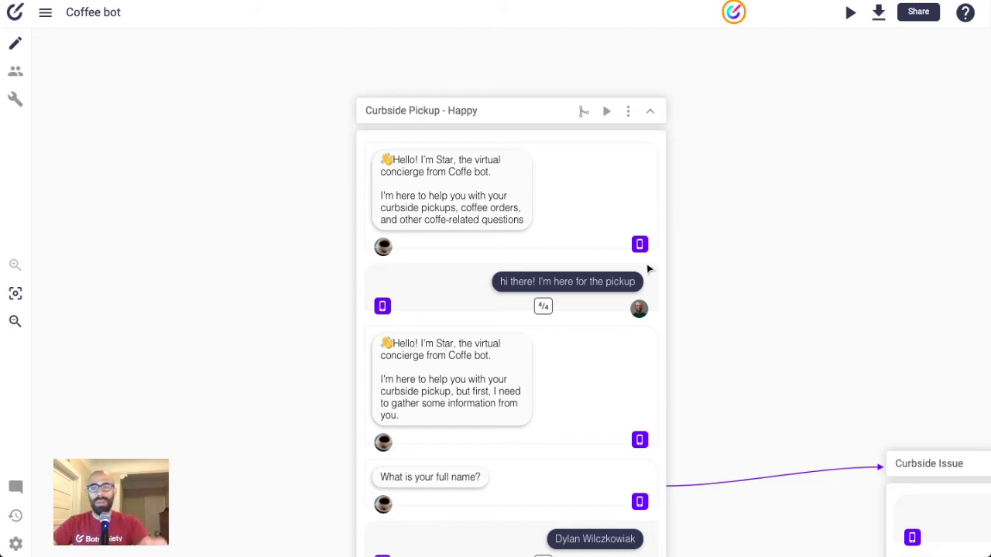
- Delete the Hello introduction paragraph from the second greeting and save it
{"action": "scroll", "coordinate": [458, 397], "scroll_direction": "down", "scroll_amount": 1}
{"action": "scroll", "coordinate": [458, 396], "scroll_direction": "down", "scroll_amount": 3}
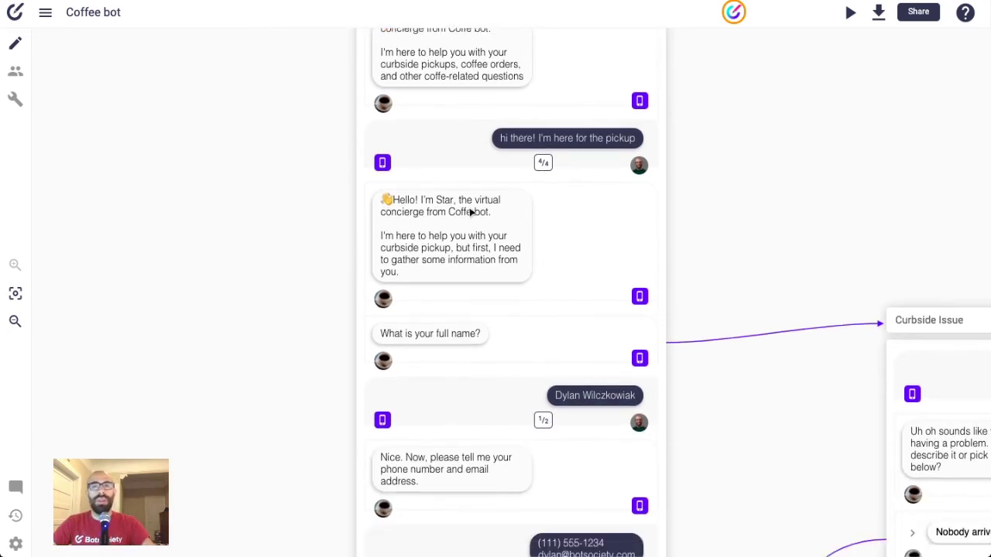
{"action": "left_click", "coordinate": [471, 212]}
{"action": "scroll", "coordinate": [474, 198], "scroll_direction": "down", "scroll_amount": 1}
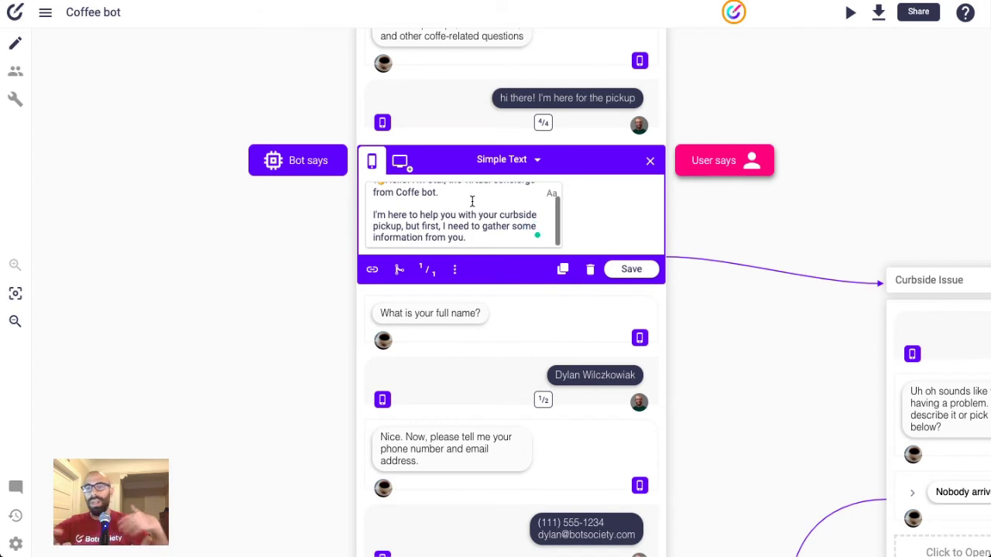
{"action": "scroll", "coordinate": [471, 201], "scroll_direction": "up", "scroll_amount": 2}
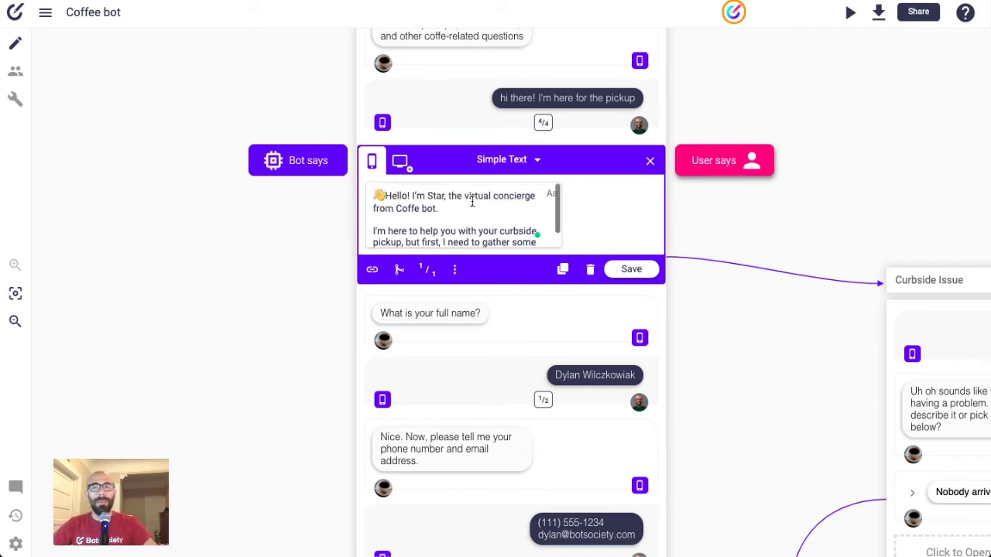
{"action": "scroll", "coordinate": [462, 210], "scroll_direction": "down", "scroll_amount": 1}
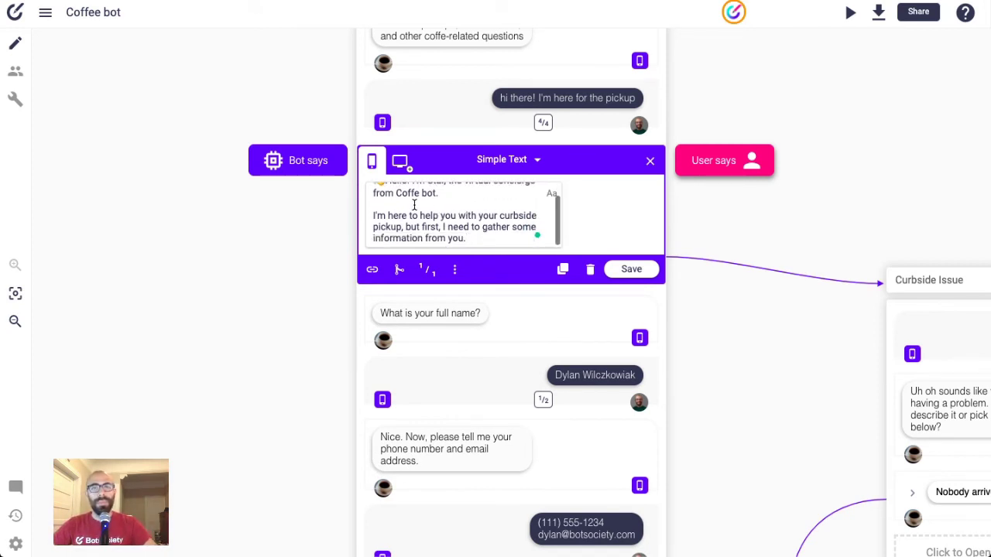
{"action": "left_click_drag", "start_coordinate": [392, 206], "coordinate": [377, 165]}
{"action": "key", "text": "BackSpace"}
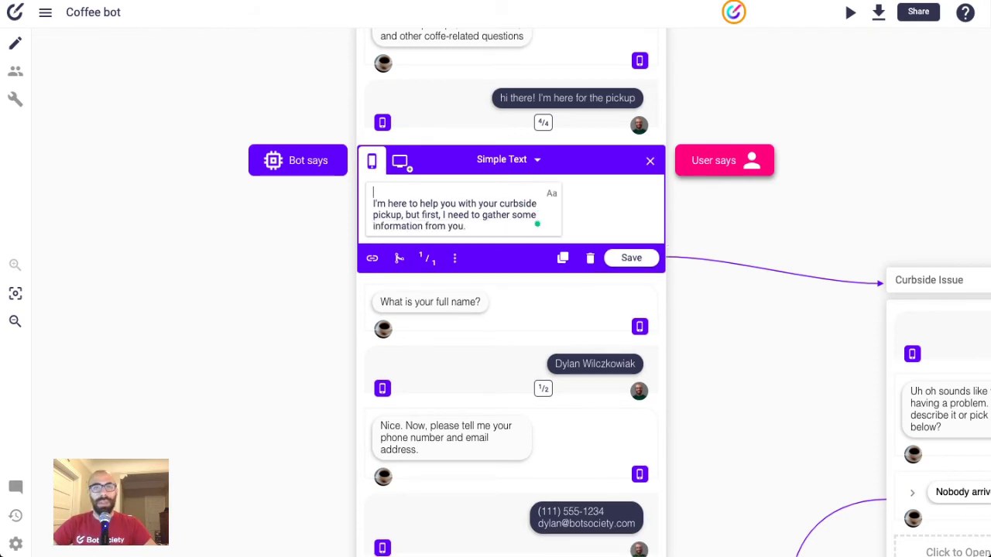
{"action": "key", "text": "BackSpace"}
{"action": "scroll", "coordinate": [572, 191], "scroll_direction": "up", "scroll_amount": 1}
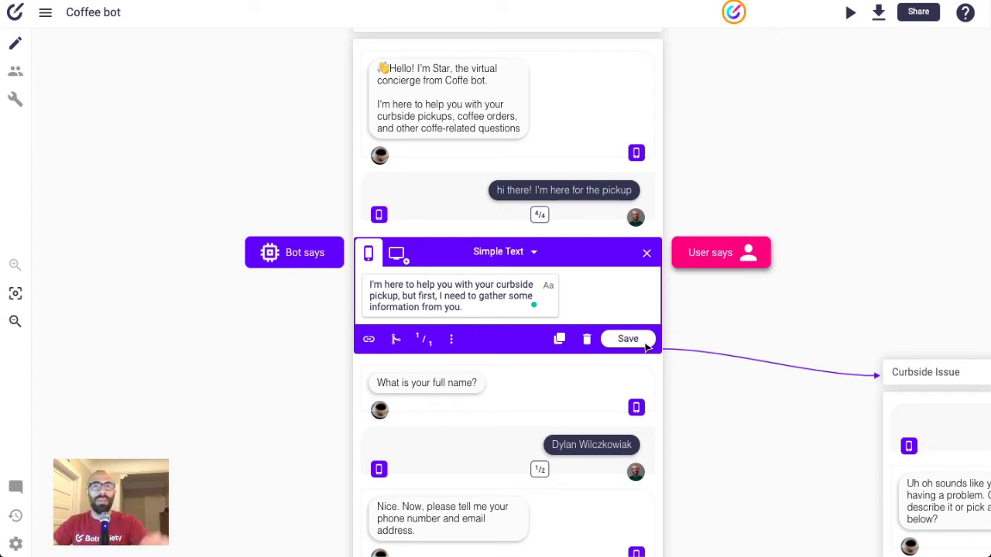
{"action": "left_click", "coordinate": [646, 346]}
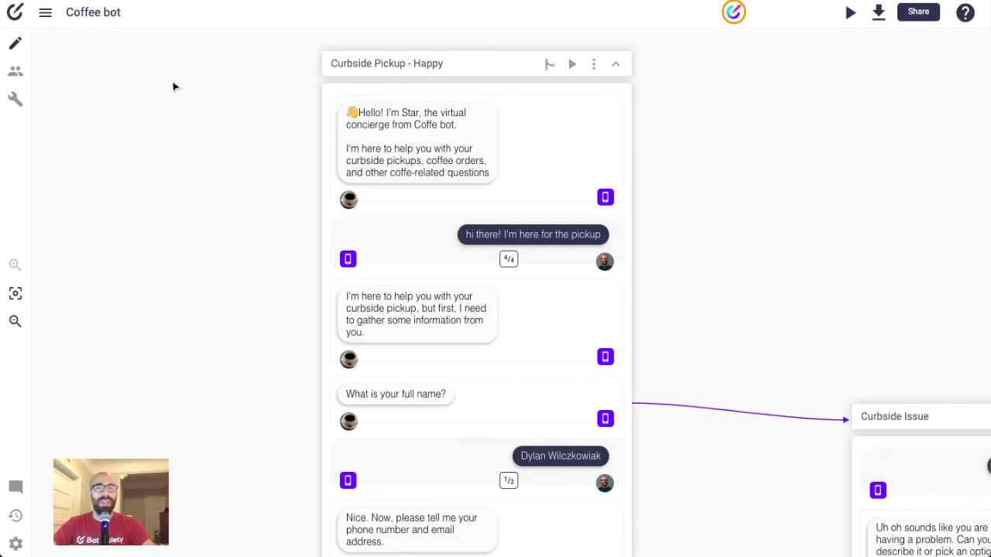
- Switch to prototype mode to show the Pending Tester Data list, hide it, then reopen it
{"action": "left_click", "coordinate": [26, 78]}
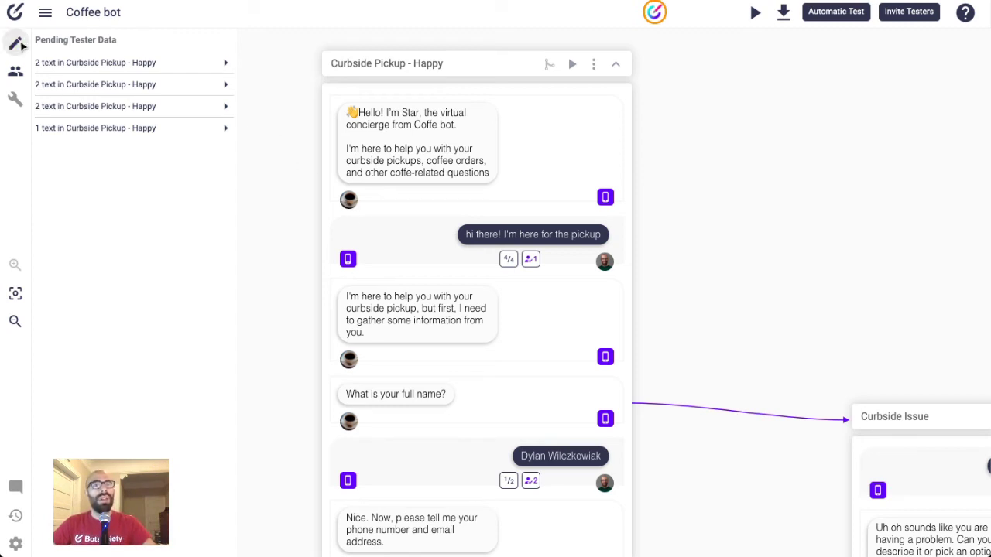
{"action": "left_click", "coordinate": [16, 71]}
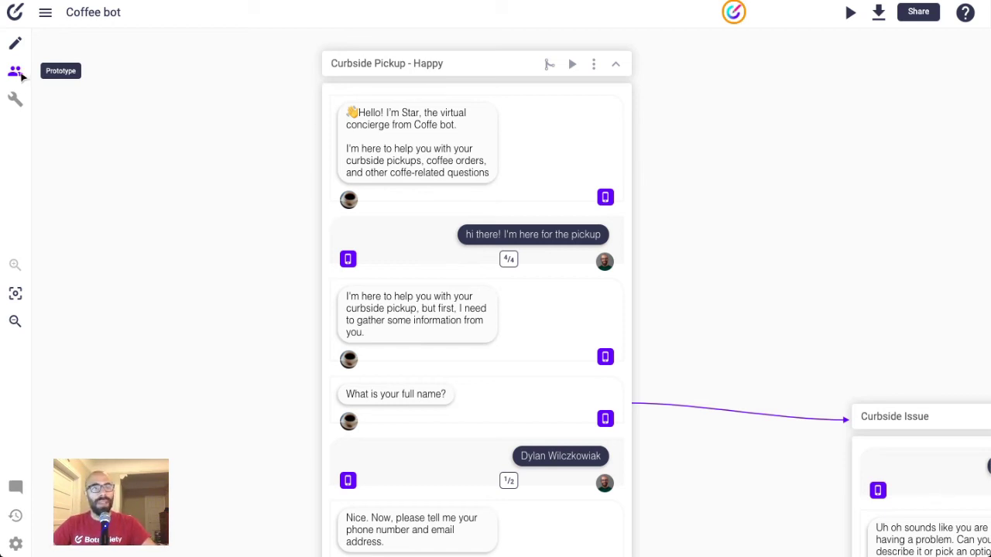
{"action": "left_click", "coordinate": [21, 75]}
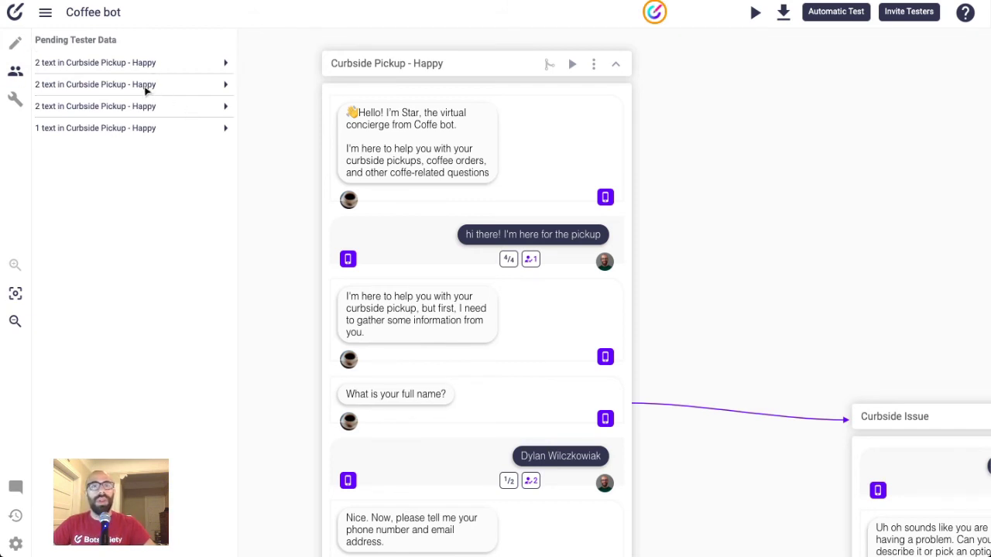
- Approve both suggested full-name answers from the first batch of tester data
{"action": "left_click", "coordinate": [149, 66]}
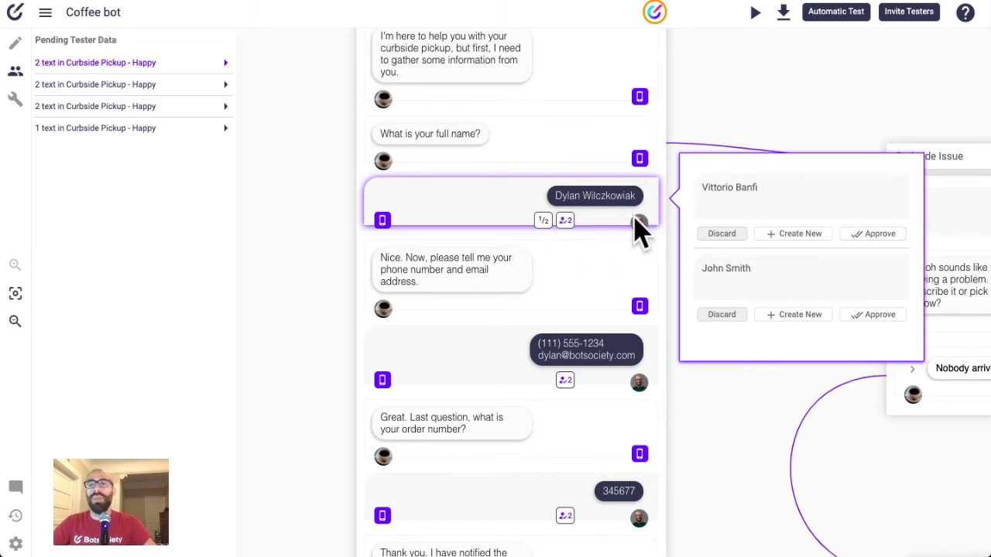
{"action": "left_click", "coordinate": [880, 237]}
{"action": "left_click", "coordinate": [879, 237]}
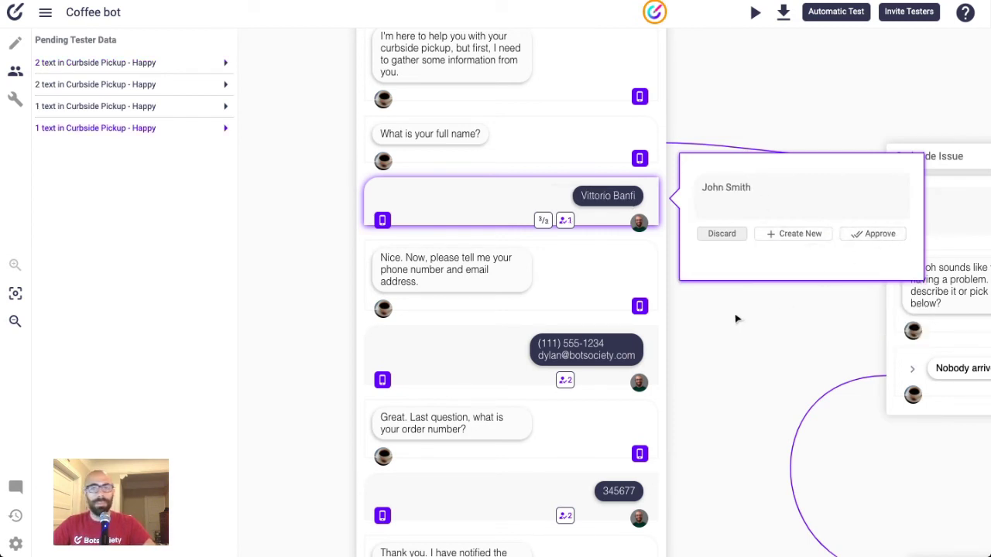
- Cycle through the name reply's alternatives, then reopen the first pending tester batch
{"action": "left_click", "coordinate": [543, 221]}
{"action": "left_click", "coordinate": [543, 222]}
{"action": "left_click", "coordinate": [543, 222]}
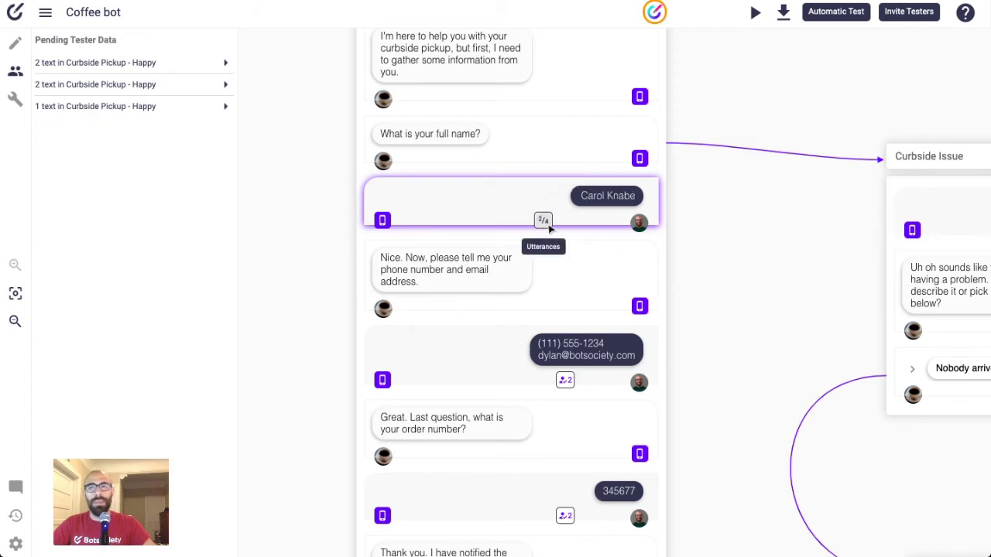
{"action": "left_click", "coordinate": [542, 221]}
{"action": "scroll", "coordinate": [586, 228], "scroll_direction": "down", "scroll_amount": 2}
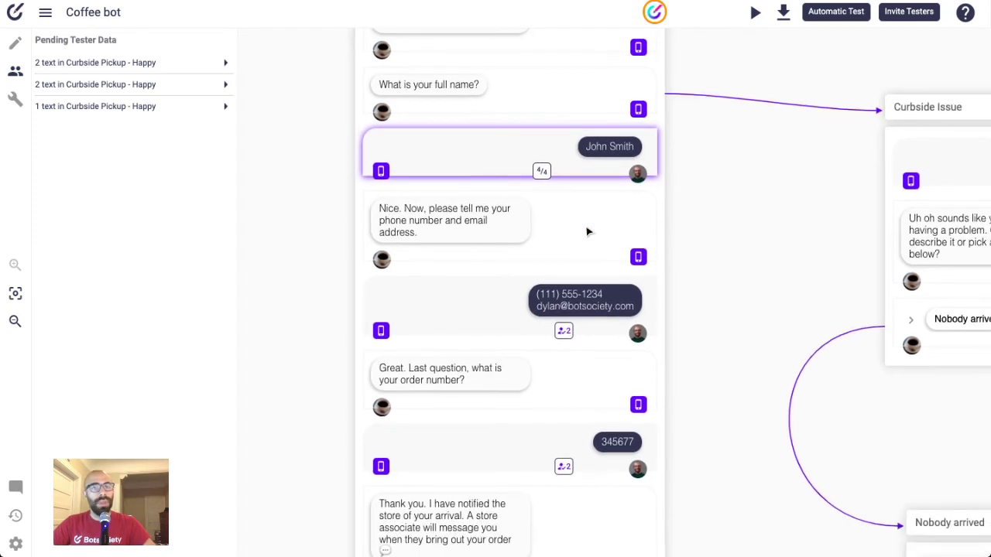
{"action": "left_click", "coordinate": [122, 65]}
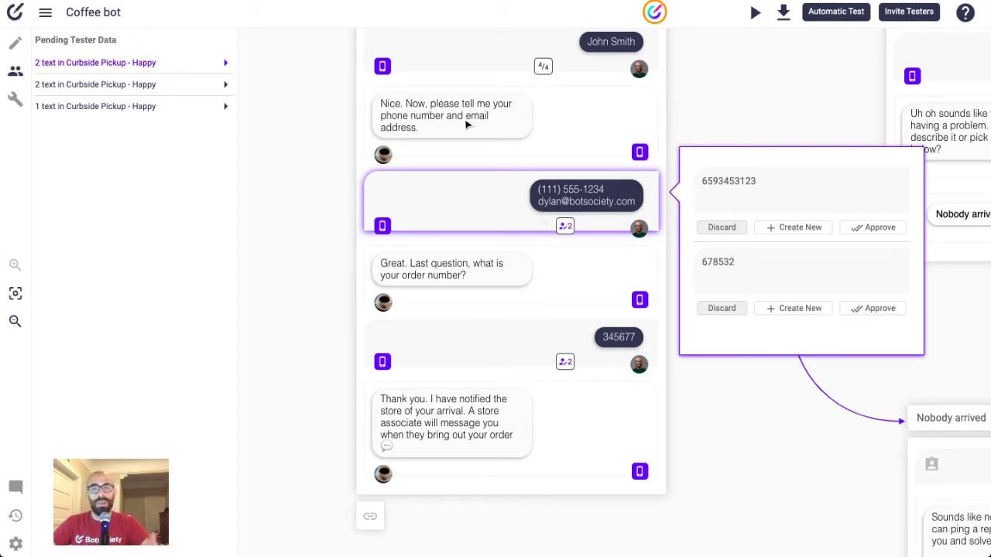
- Create a new user message from the tester's 'i don't know' reply to the order-number question
{"action": "left_click", "coordinate": [113, 92]}
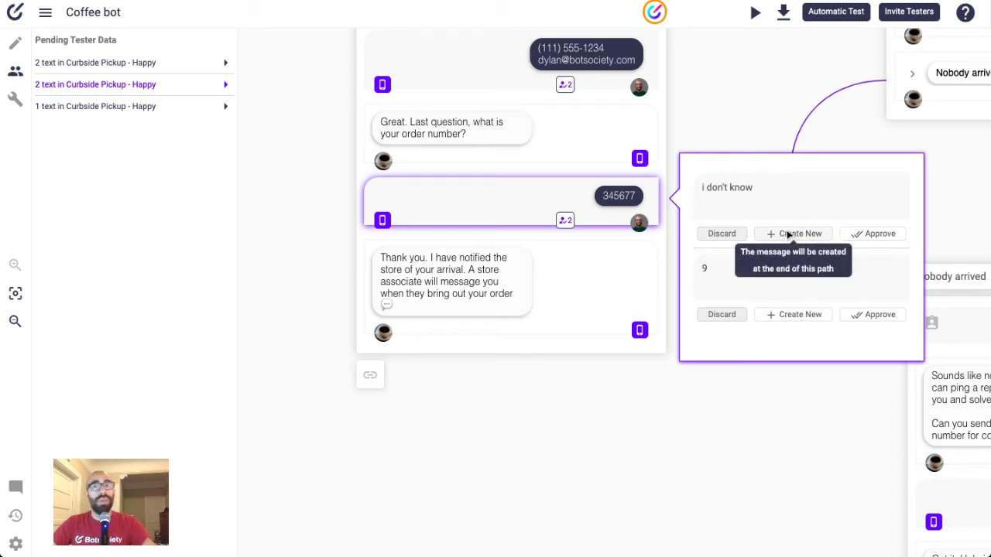
{"action": "left_click", "coordinate": [788, 235]}
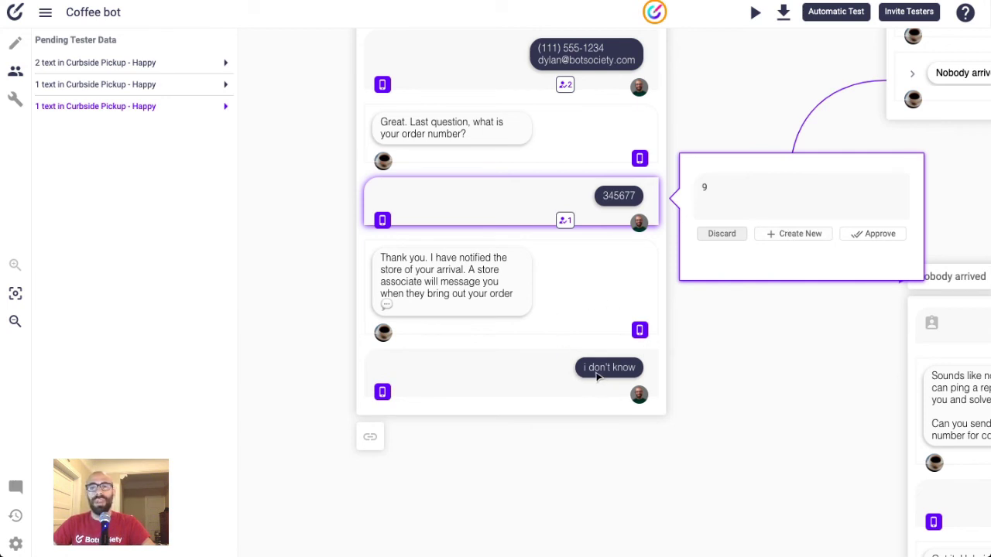
- Return to edit mode and create a new empty path via File > New Path
{"action": "left_click", "coordinate": [17, 48]}
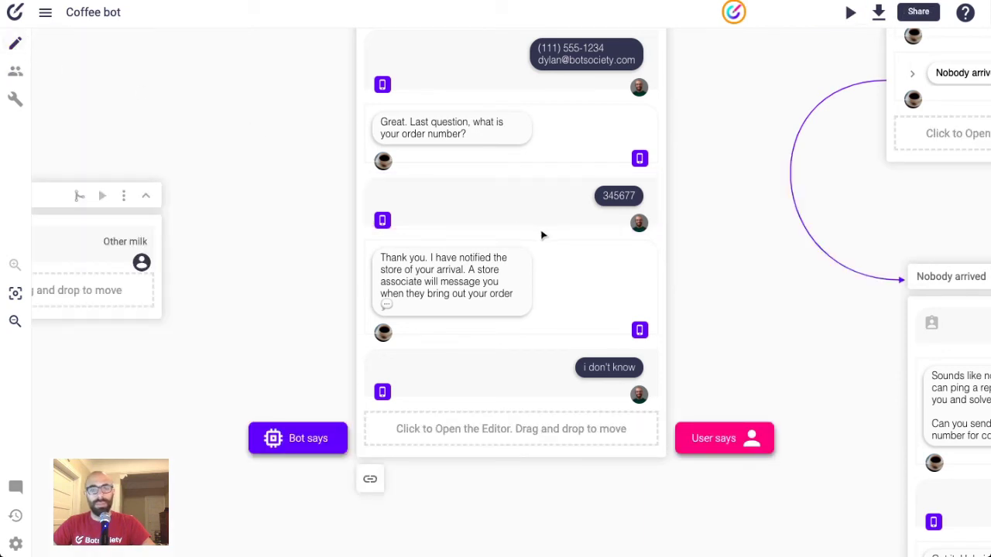
{"action": "scroll", "coordinate": [545, 234], "scroll_direction": "down", "scroll_amount": 1}
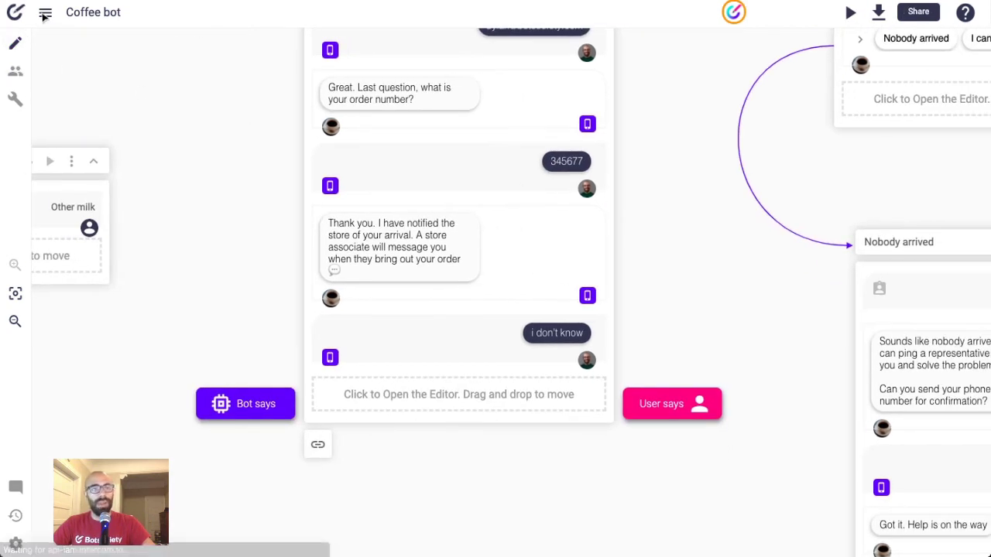
{"action": "left_click", "coordinate": [45, 15]}
{"action": "mouse_move", "coordinate": [77, 43]}
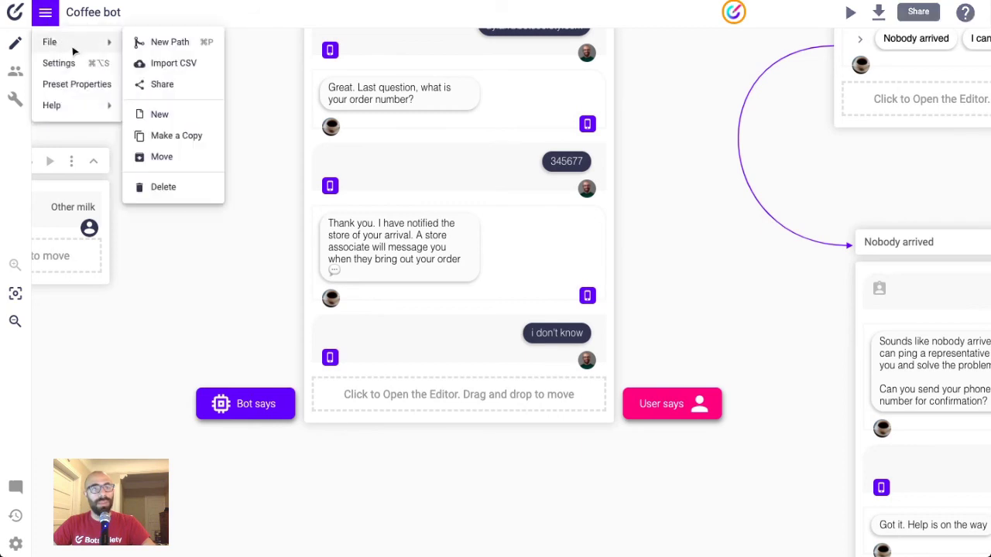
{"action": "left_click", "coordinate": [203, 48]}
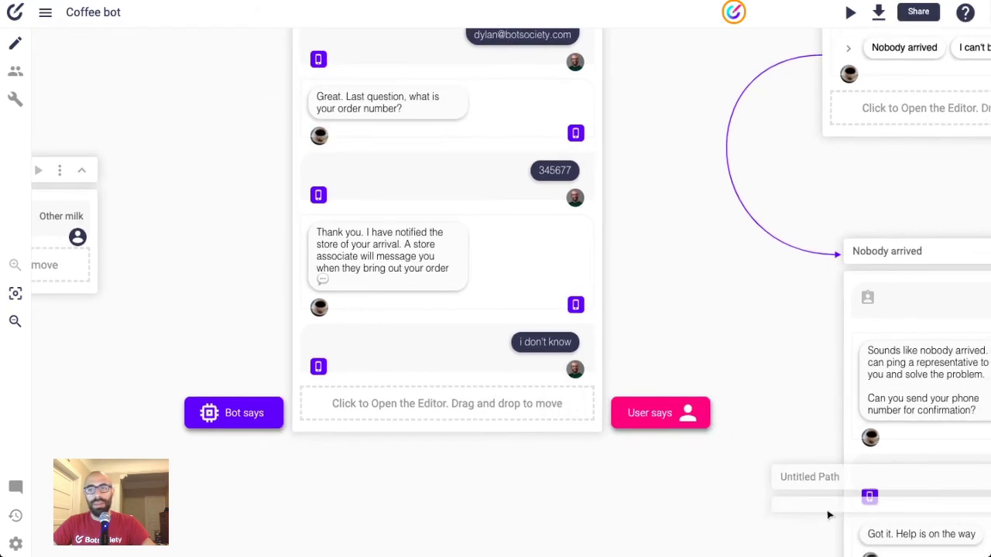
- Move the new path up and left and rename it 'no order number'
{"action": "left_click_drag", "start_coordinate": [634, 554], "coordinate": [227, 506]}
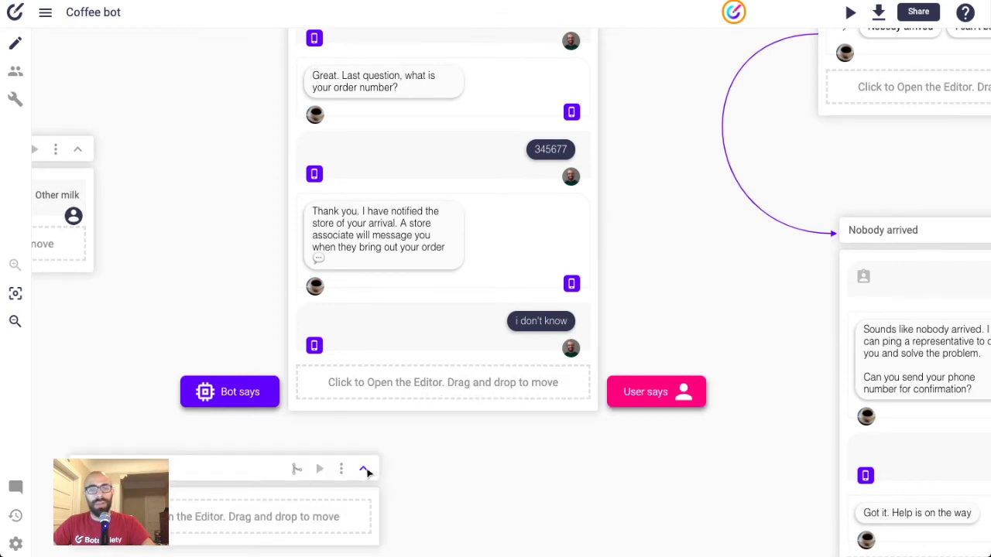
{"action": "left_click", "coordinate": [367, 471]}
{"action": "left_click", "coordinate": [239, 343]}
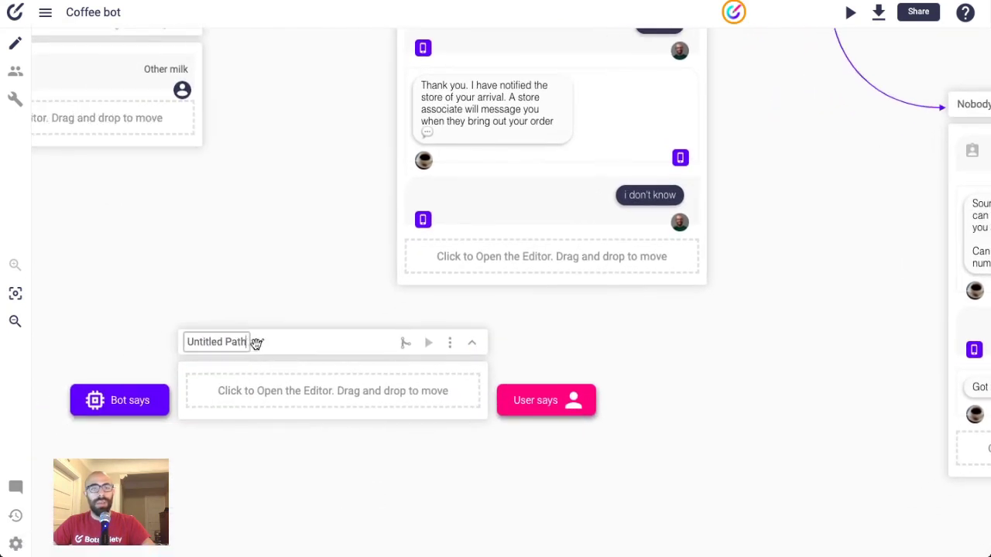
{"action": "type", "text": "no"}
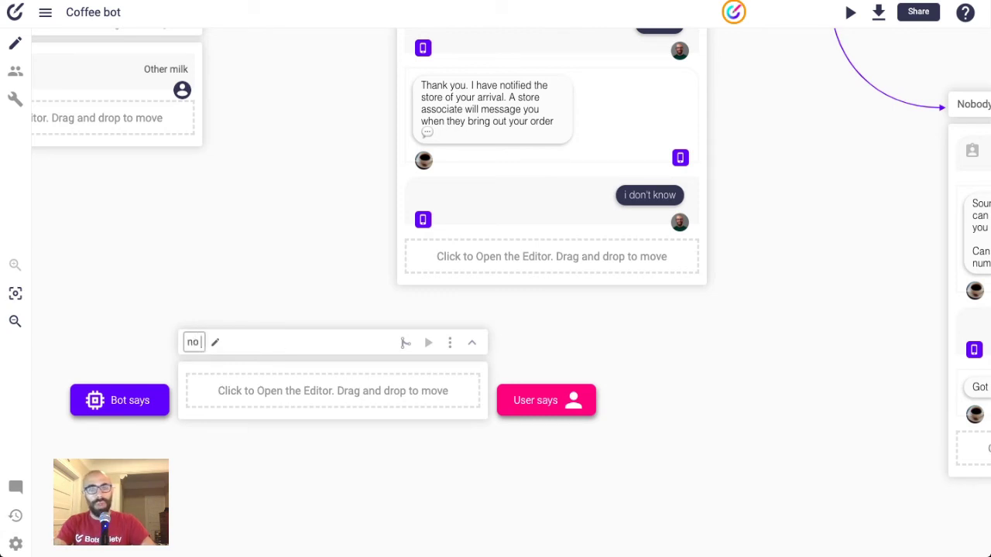
{"action": "type", "text": " order number"}
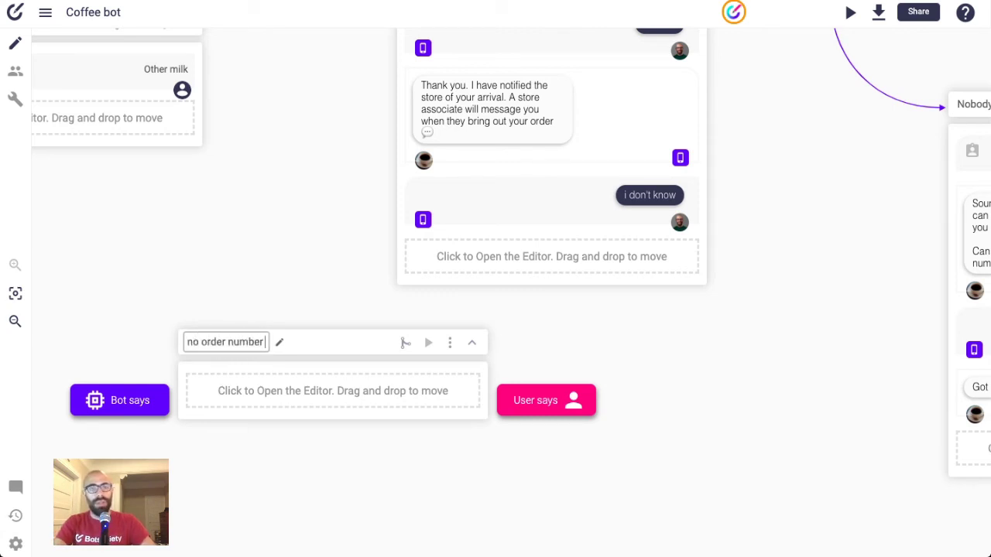
{"action": "key", "text": "Return"}
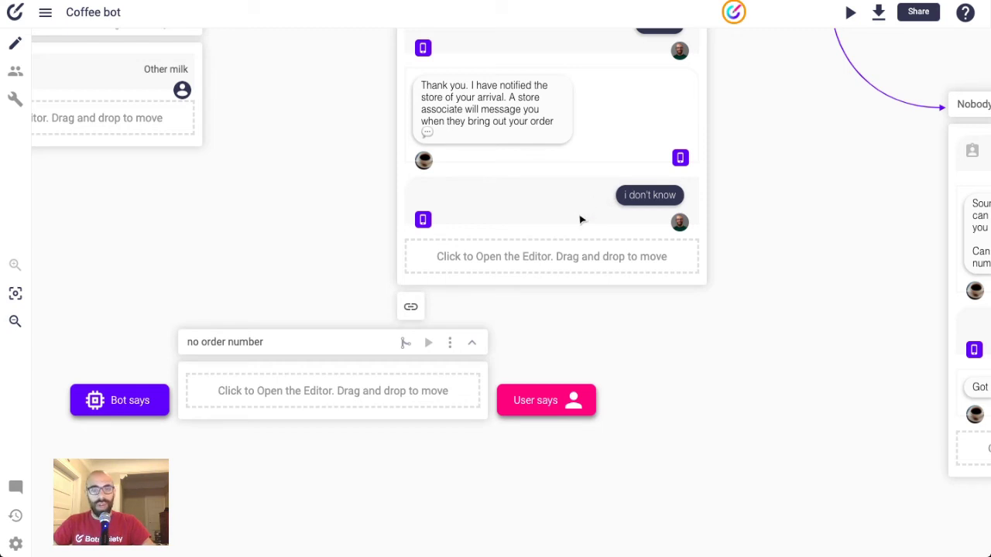
- Move the user's 'i don't know' reply into the no order number path
{"action": "left_click_drag", "start_coordinate": [582, 220], "coordinate": [375, 391]}
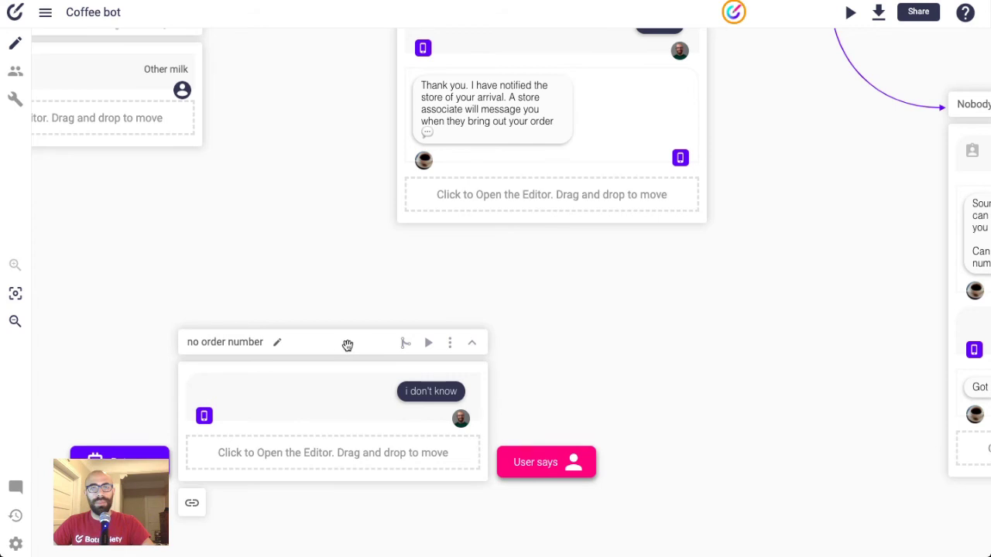
{"action": "left_click_drag", "start_coordinate": [347, 345], "coordinate": [301, 228]}
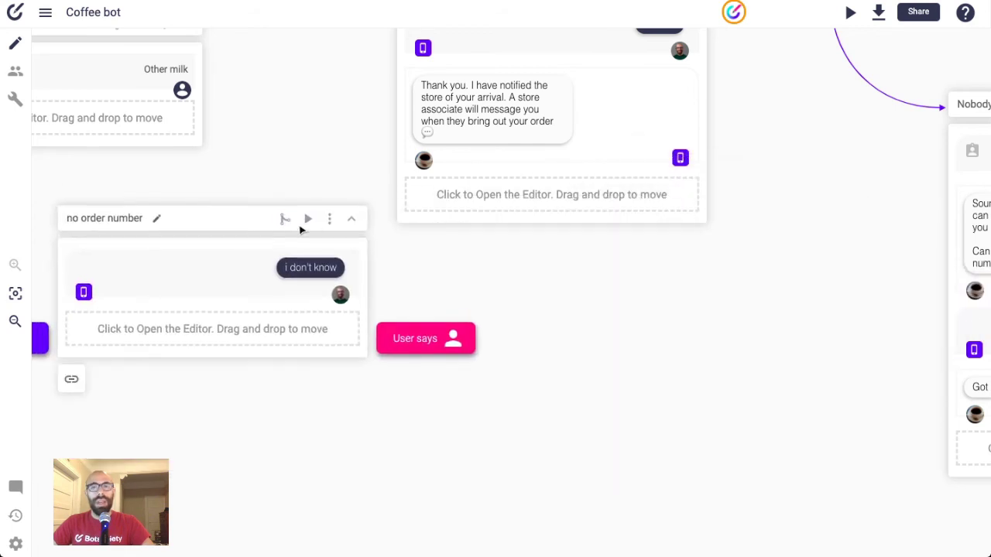
{"action": "scroll", "coordinate": [309, 229], "scroll_direction": "up", "scroll_amount": 1}
{"action": "scroll", "coordinate": [480, 155], "scroll_direction": "up", "scroll_amount": 1}
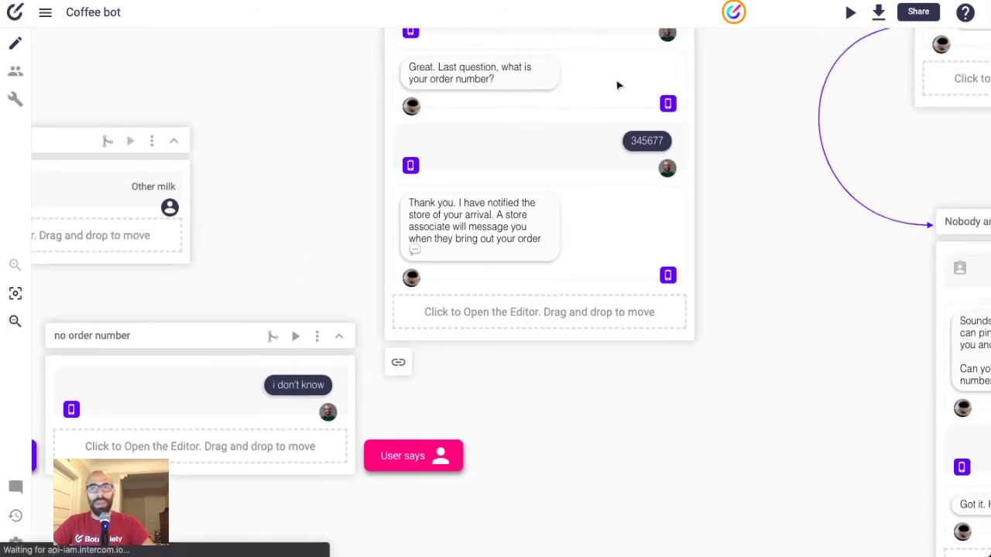
{"action": "scroll", "coordinate": [619, 89], "scroll_direction": "up", "scroll_amount": 1}
{"action": "scroll", "coordinate": [619, 88], "scroll_direction": "up", "scroll_amount": 3}
- Link the bot's order-number question to the no order number path and reposition that path
{"action": "left_click", "coordinate": [604, 174]}
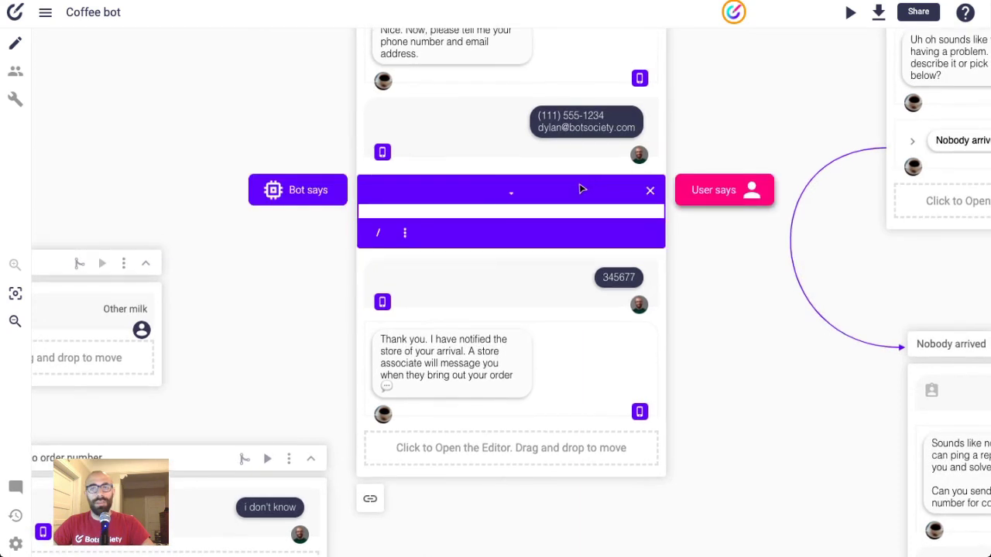
{"action": "scroll", "coordinate": [557, 205], "scroll_direction": "down", "scroll_amount": 2}
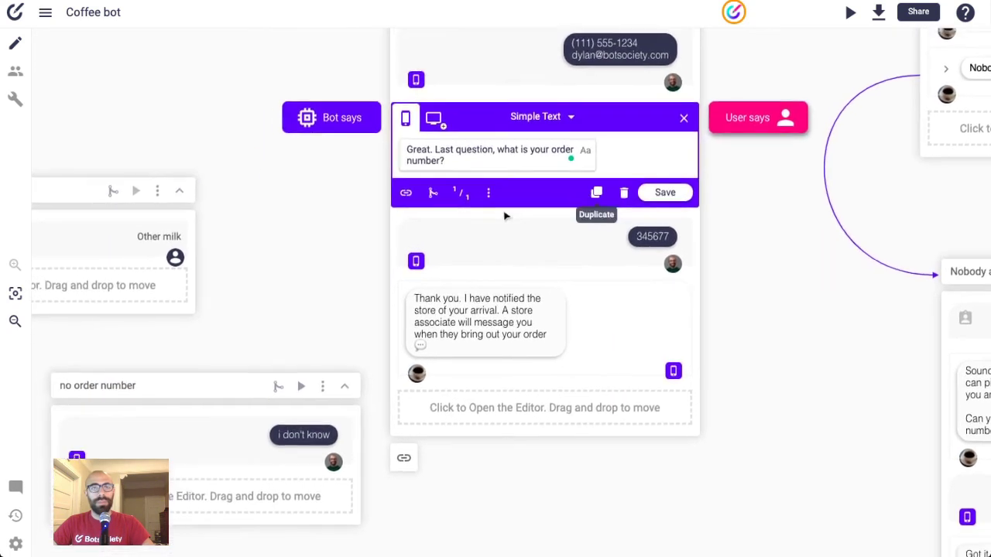
{"action": "left_click", "coordinate": [408, 187]}
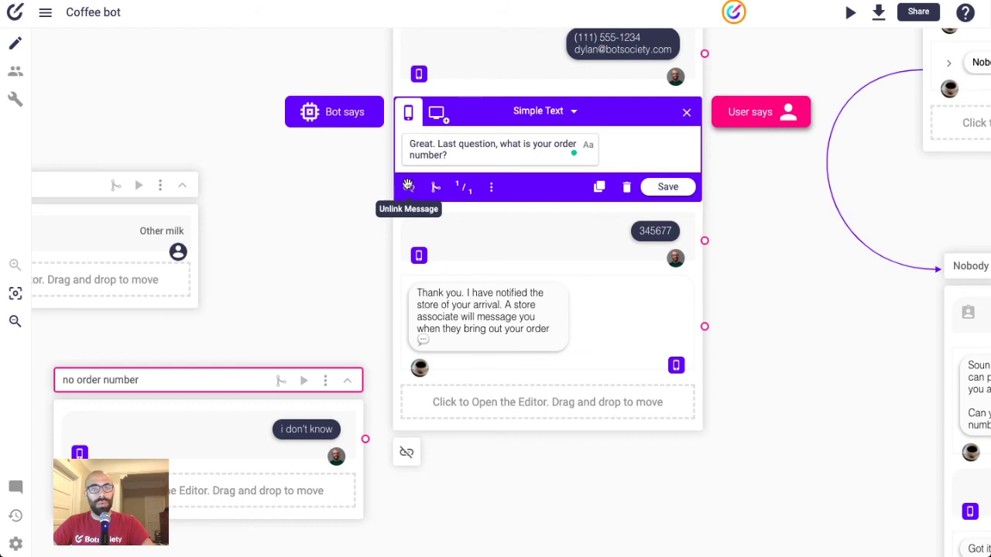
{"action": "left_click", "coordinate": [243, 381]}
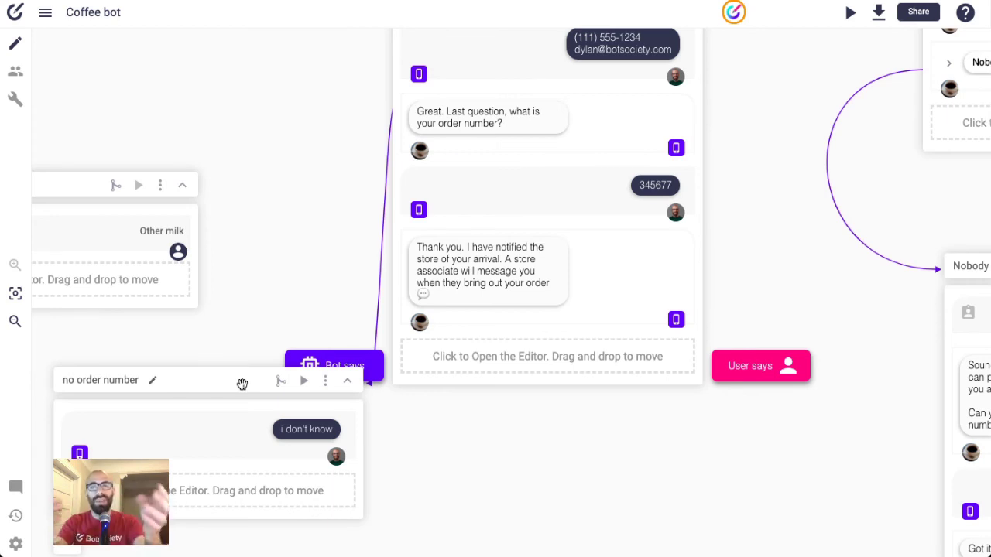
{"action": "left_click_drag", "start_coordinate": [230, 380], "coordinate": [95, 357]}
{"action": "scroll", "coordinate": [383, 356], "scroll_direction": "left", "scroll_amount": 3}
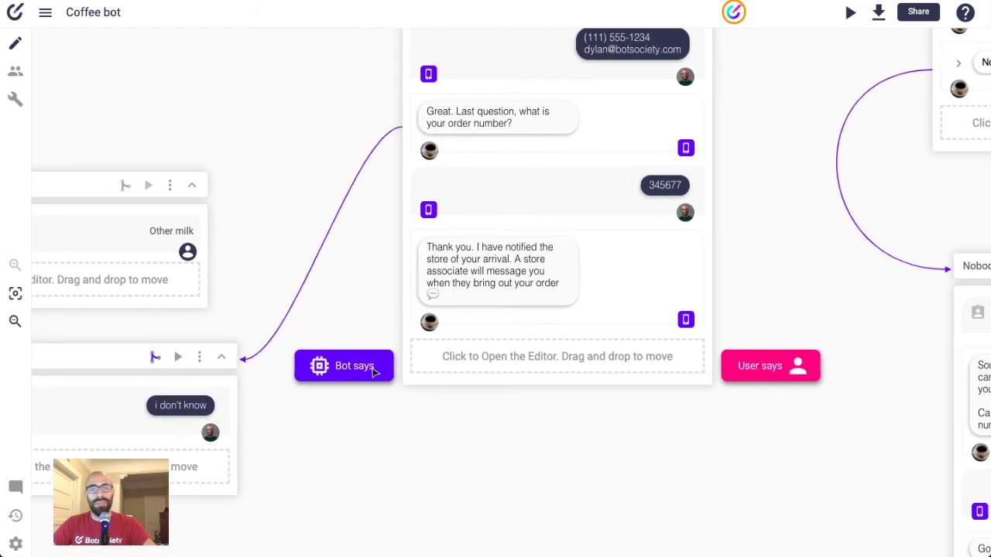
{"action": "scroll", "coordinate": [384, 357], "scroll_direction": "left", "scroll_amount": 3}
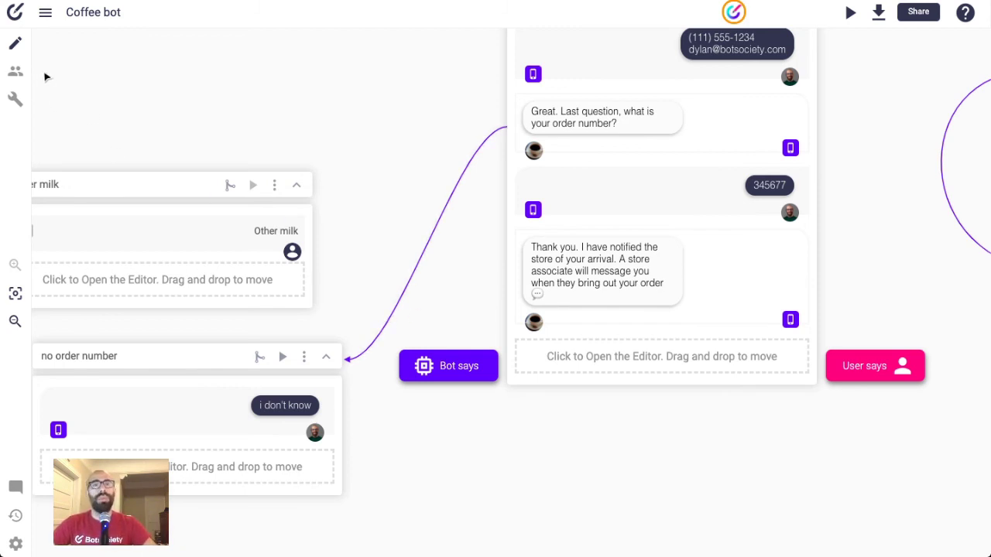
- Discard both pending tester suggestions for the phone-and-email answer
{"action": "left_click", "coordinate": [19, 72]}
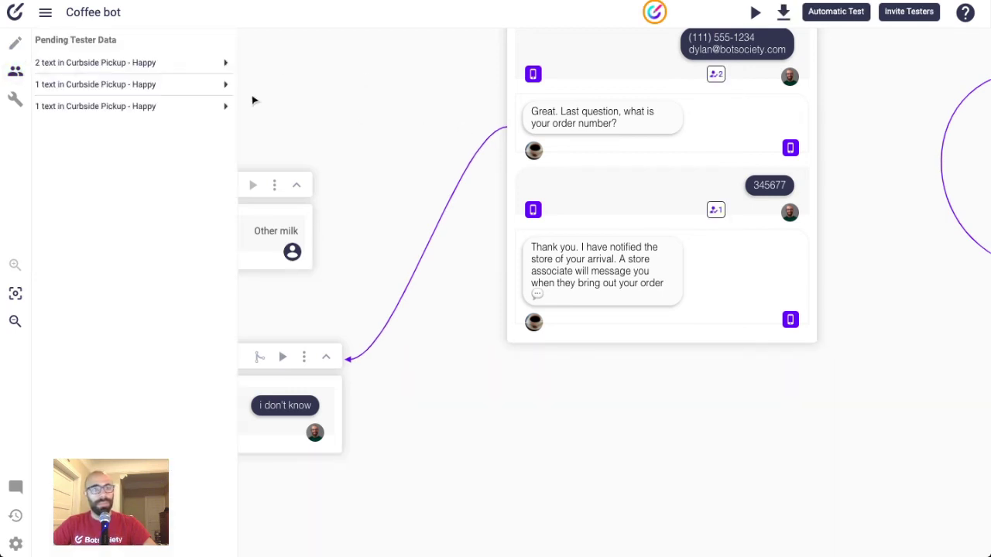
{"action": "left_click", "coordinate": [127, 68]}
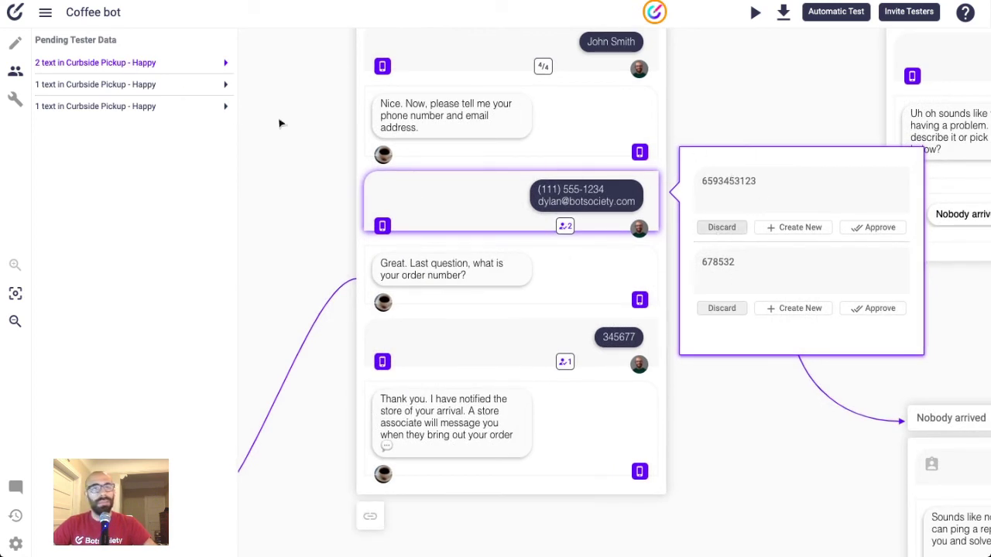
{"action": "left_click", "coordinate": [720, 228]}
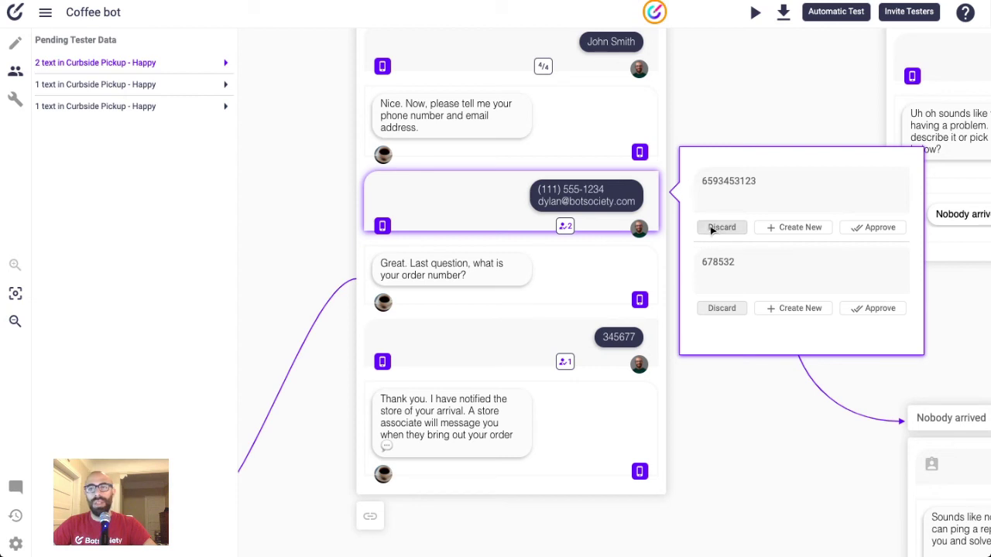
{"action": "left_click", "coordinate": [725, 227]}
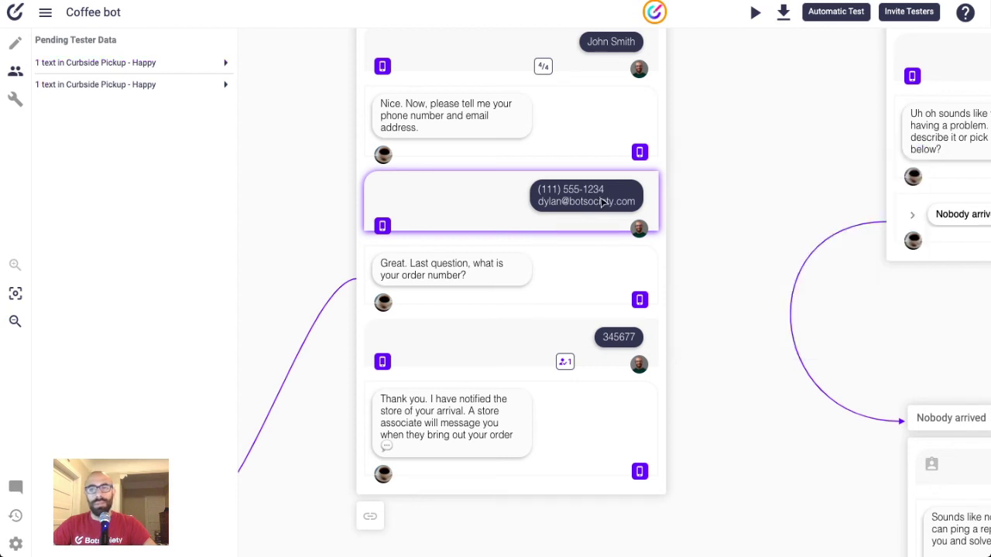
- Discard the hello suggestion and add the tester's '9' as the path's new final message
{"action": "left_click", "coordinate": [114, 64]}
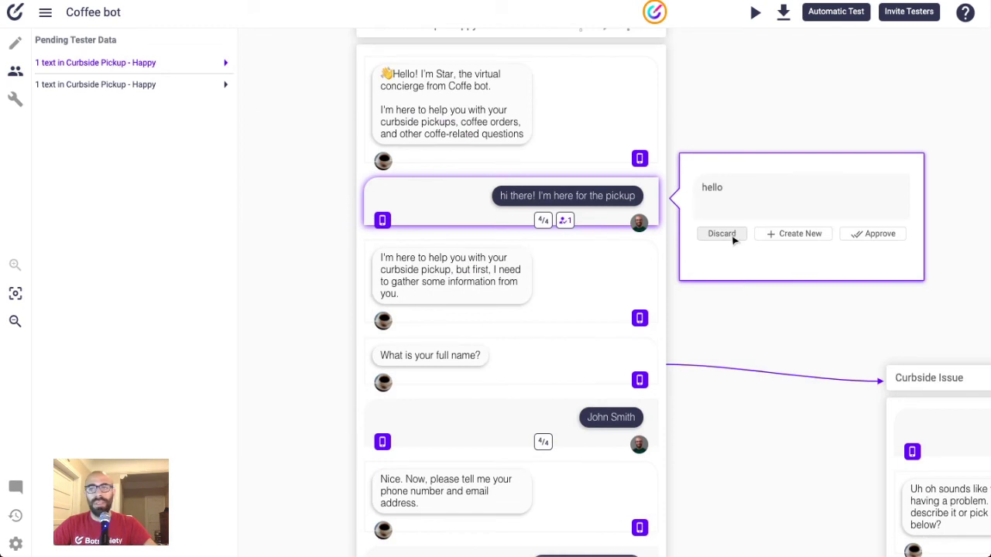
{"action": "left_click", "coordinate": [724, 234]}
{"action": "left_click", "coordinate": [141, 65]}
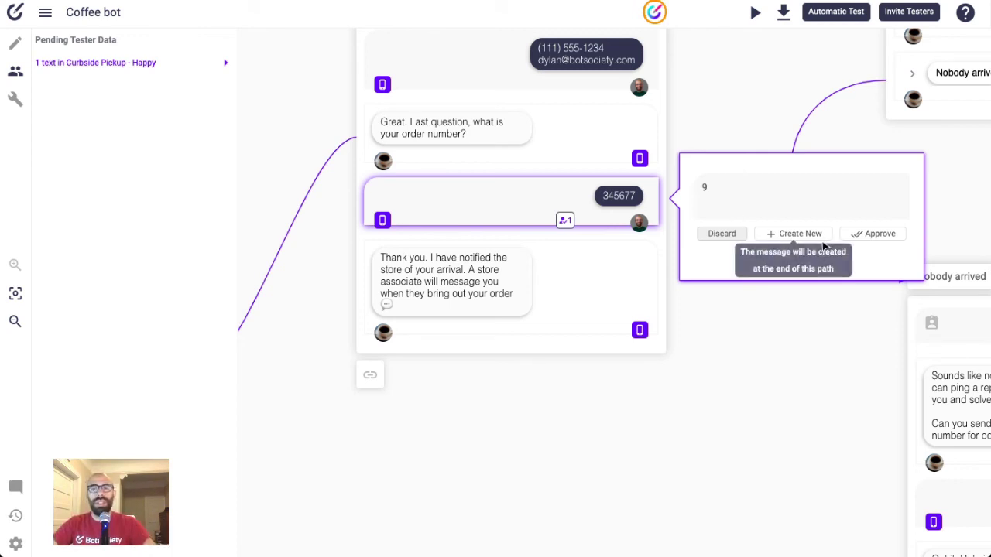
{"action": "left_click", "coordinate": [798, 233]}
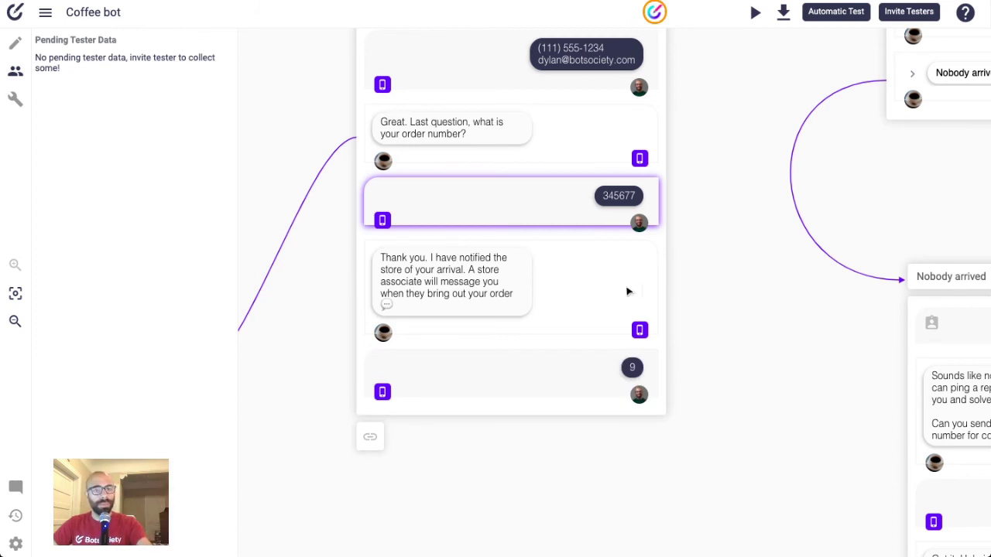
- Zoom out and back in, then pan to centre the Order Coffee - Happy card
{"action": "scroll", "coordinate": [628, 291], "scroll_direction": "up", "scroll_amount": 1}
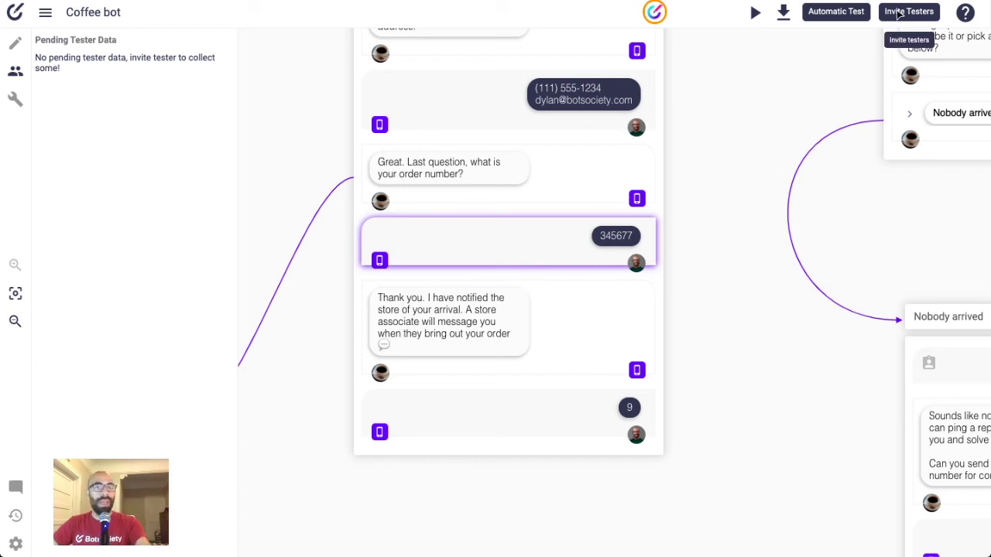
{"action": "scroll", "coordinate": [747, 209], "scroll_direction": "up", "scroll_amount": 5}
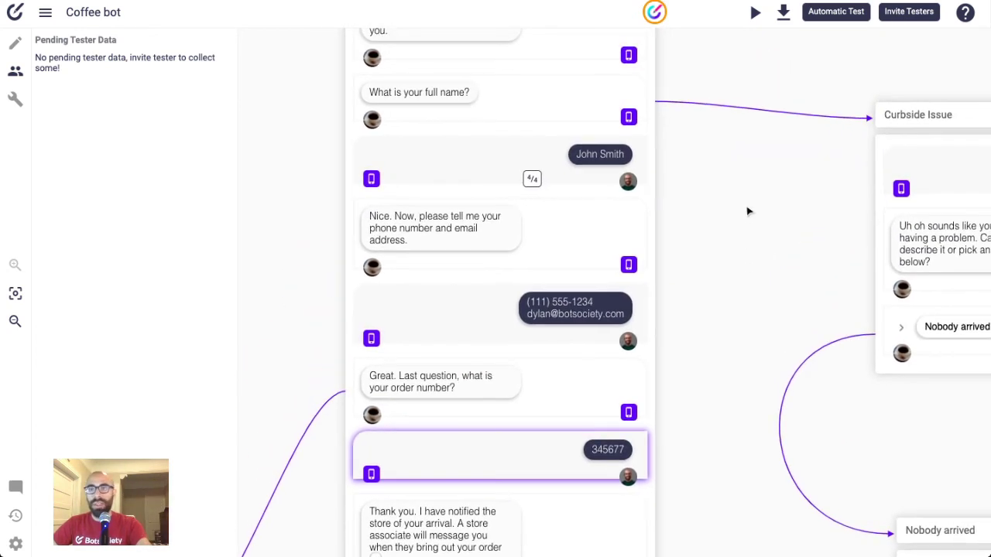
{"action": "scroll", "coordinate": [747, 211], "scroll_direction": "up", "scroll_amount": 3}
{"action": "scroll", "coordinate": [748, 210], "scroll_direction": "up", "scroll_amount": 7}
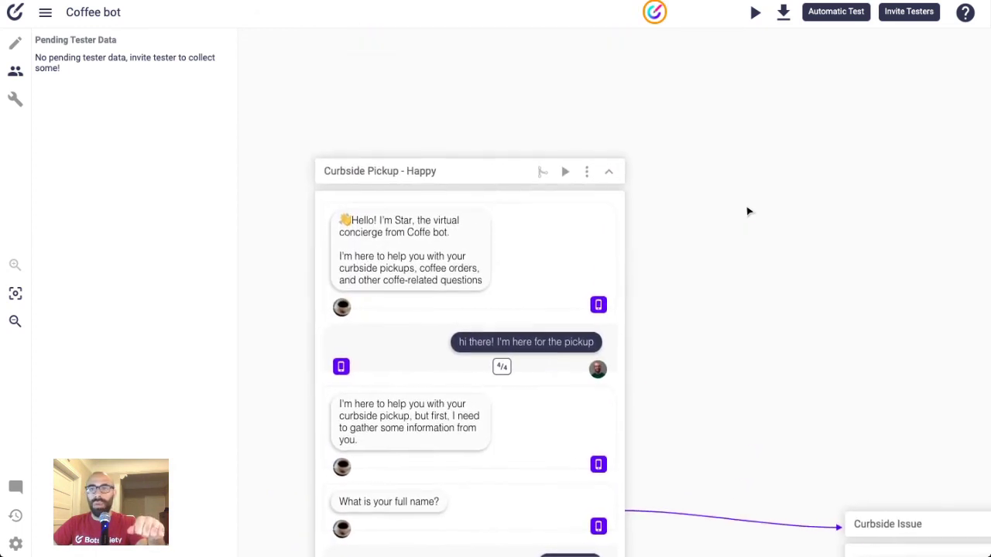
{"action": "scroll", "coordinate": [748, 210], "scroll_direction": "down", "scroll_amount": 3}
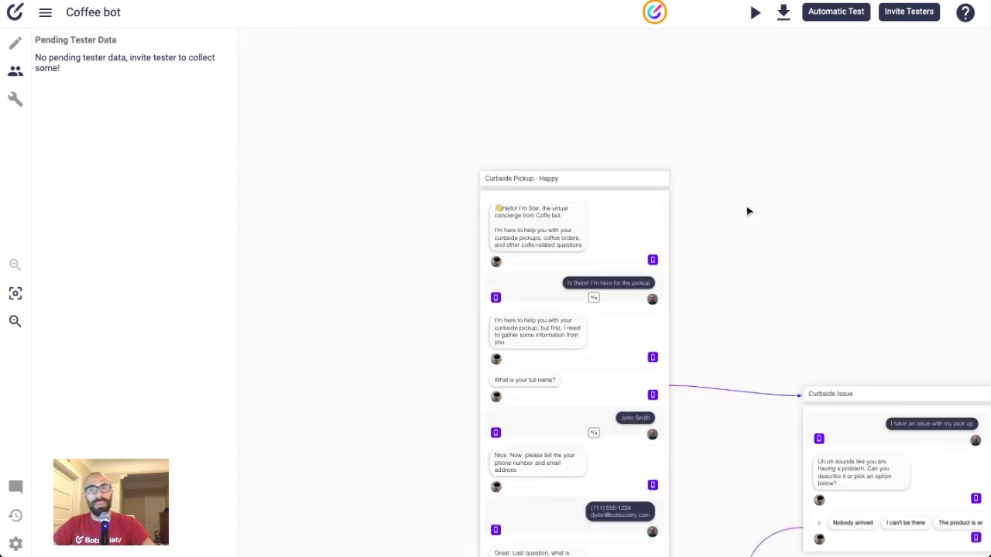
{"action": "scroll", "coordinate": [748, 211], "scroll_direction": "down", "scroll_amount": 5}
{"action": "scroll", "coordinate": [471, 205], "scroll_direction": "up", "scroll_amount": 4}
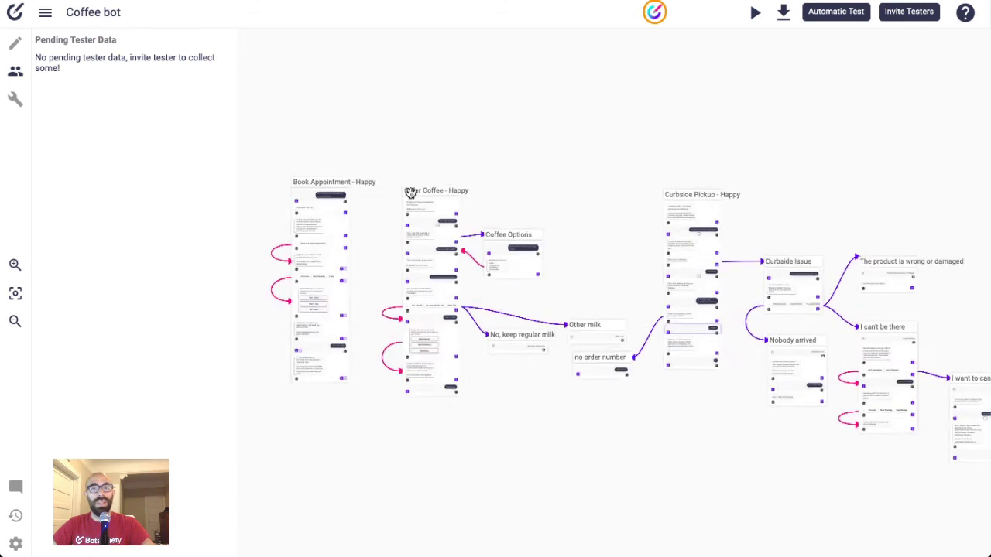
{"action": "scroll", "coordinate": [410, 193], "scroll_direction": "up", "scroll_amount": 3}
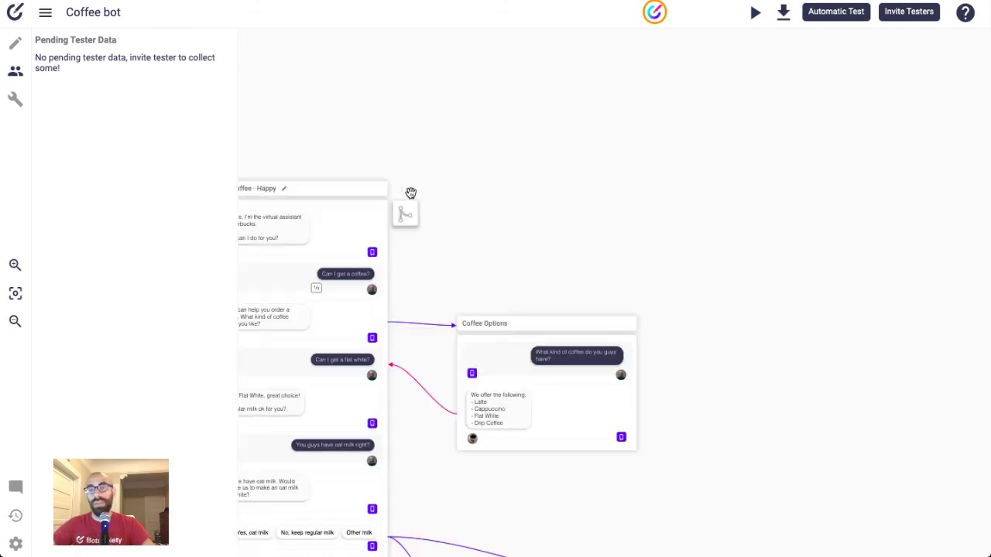
{"action": "left_click_drag", "start_coordinate": [568, 214], "coordinate": [736, 201]}
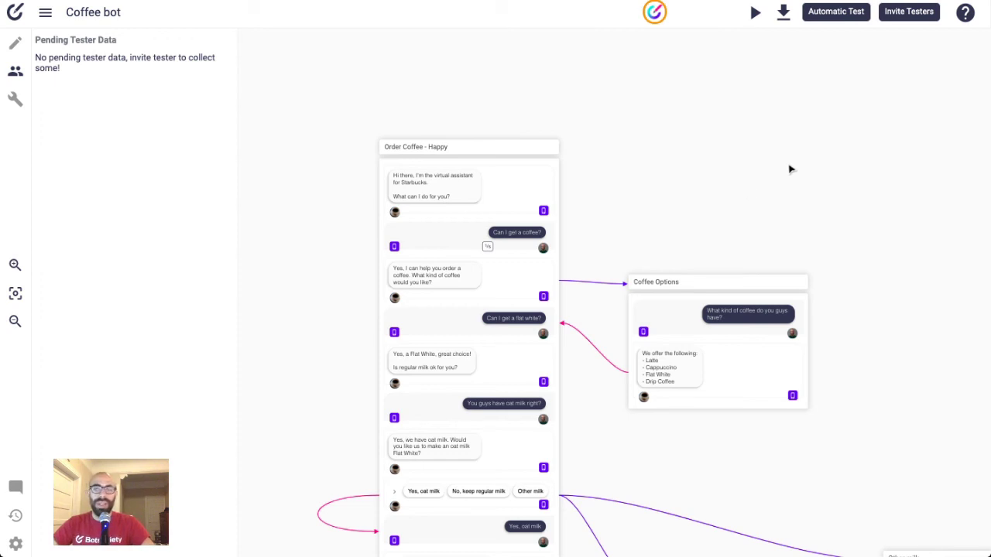
- Launch Automatic Test and start the automatic test of the Coffee bot design
{"action": "left_click", "coordinate": [823, 17]}
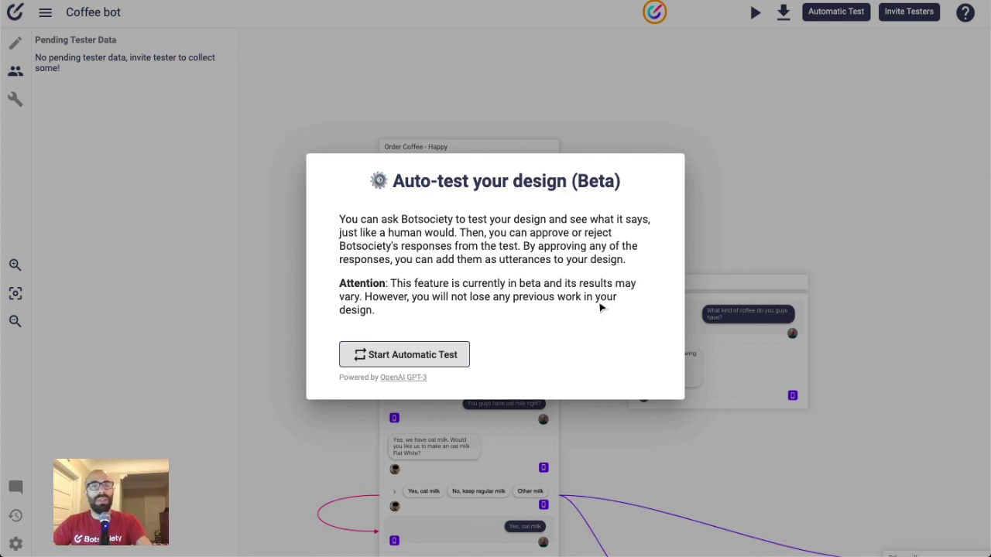
{"action": "left_click", "coordinate": [445, 357]}
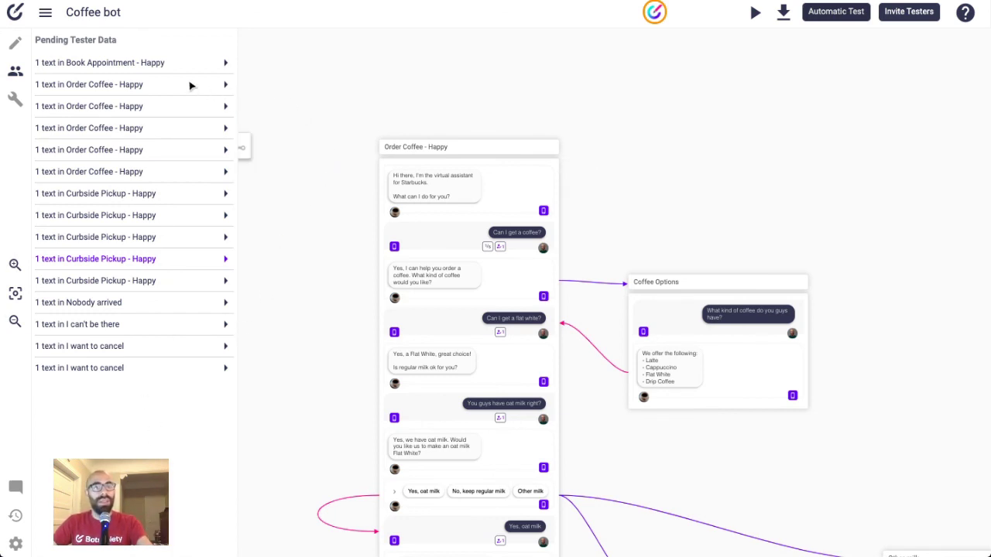
- Review the Book Appointment - Happy suggestion, then the Order Coffee bathroom-question suggestion
{"action": "left_click", "coordinate": [148, 62]}
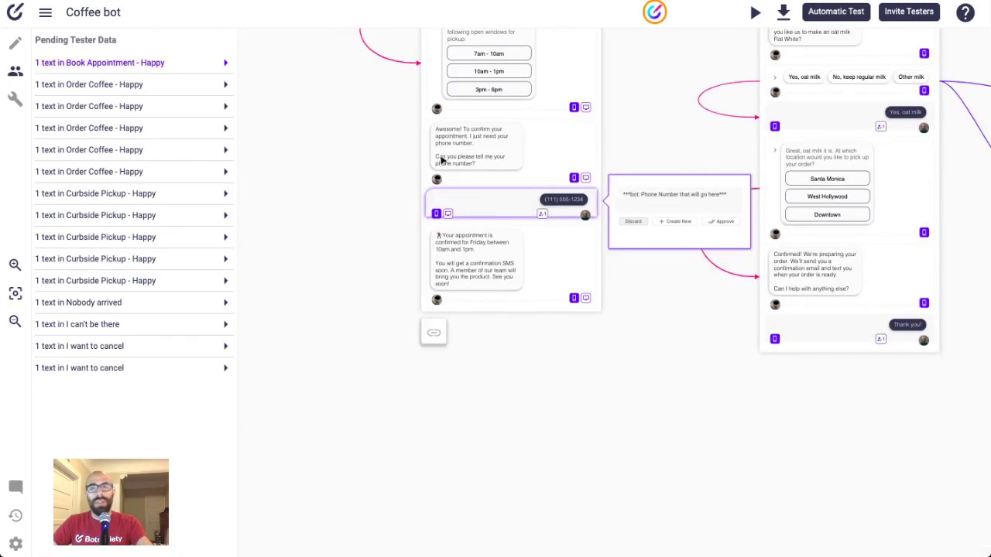
{"action": "scroll", "coordinate": [470, 185], "scroll_direction": "up", "scroll_amount": 3}
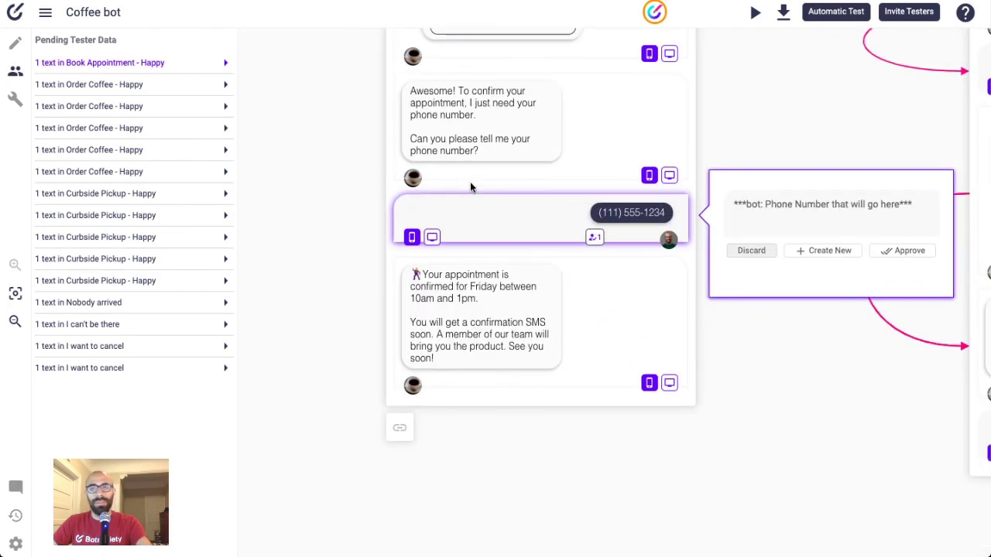
{"action": "scroll", "coordinate": [470, 186], "scroll_direction": "left", "scroll_amount": 3}
{"action": "scroll", "coordinate": [470, 185], "scroll_direction": "up", "scroll_amount": 2}
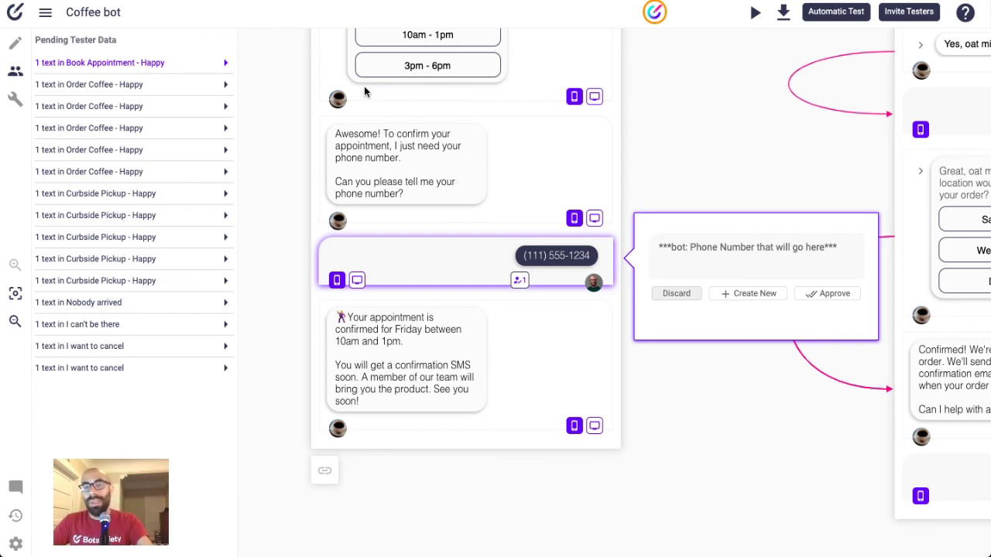
{"action": "left_click", "coordinate": [141, 87]}
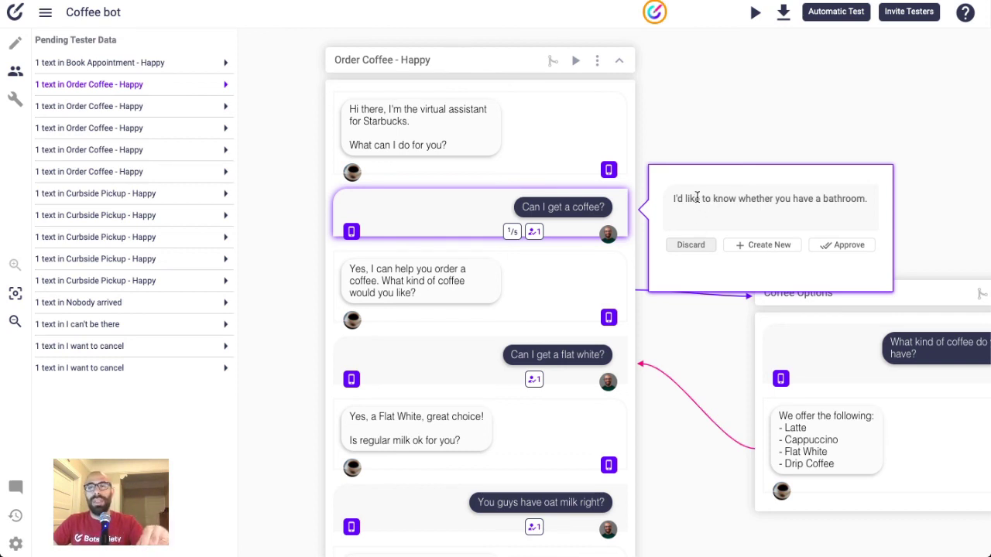
- Review suggestions for flat white, oat milk, 'Yes, oat milk' and 'Thank you!', then Curbside Pickup's first
{"action": "left_click", "coordinate": [859, 199]}
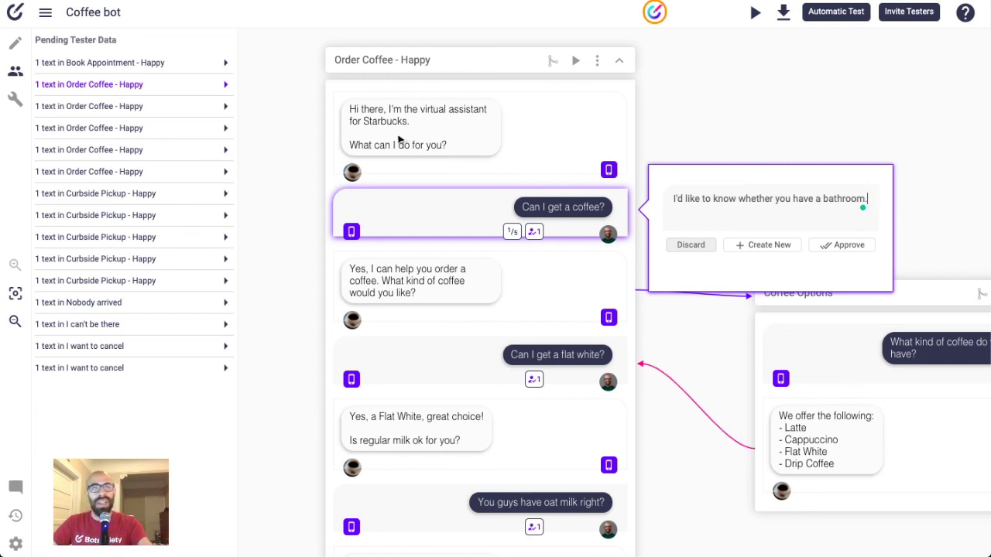
{"action": "left_click", "coordinate": [121, 108]}
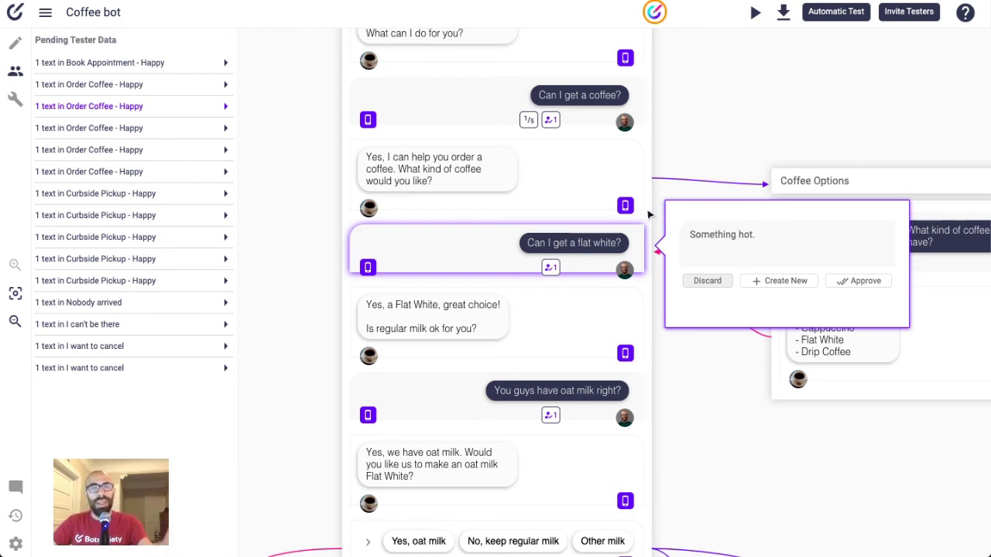
{"action": "left_click", "coordinate": [130, 136]}
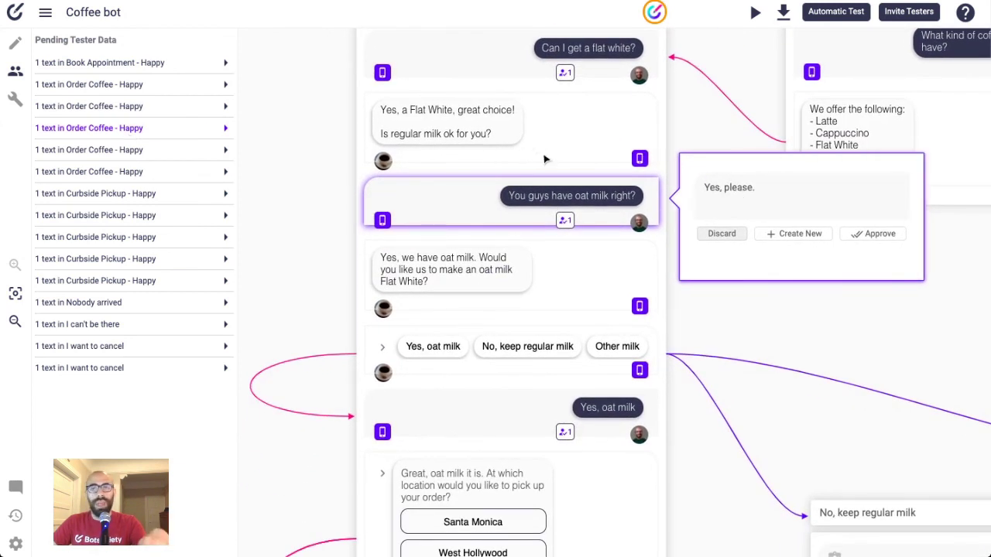
{"action": "left_click", "coordinate": [132, 152]}
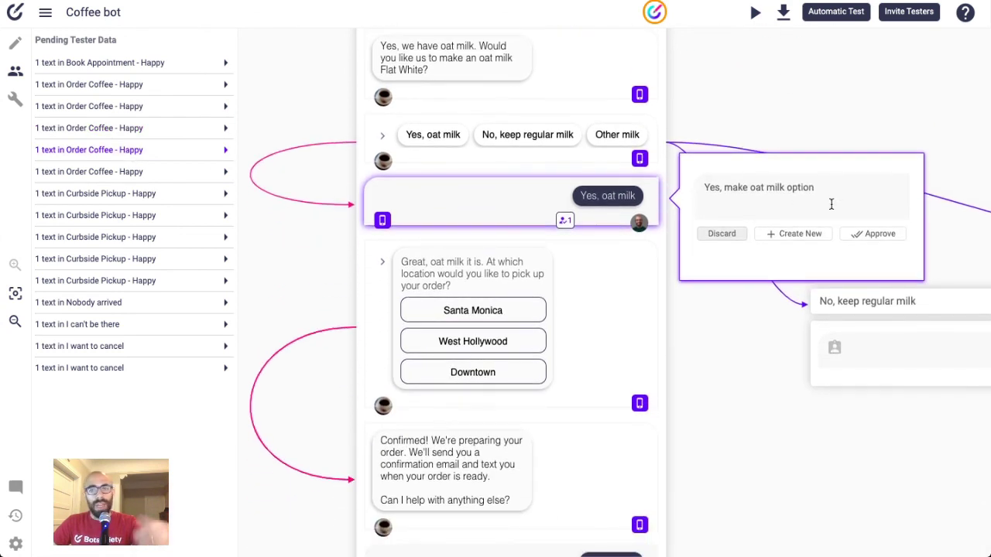
{"action": "left_click", "coordinate": [147, 177]}
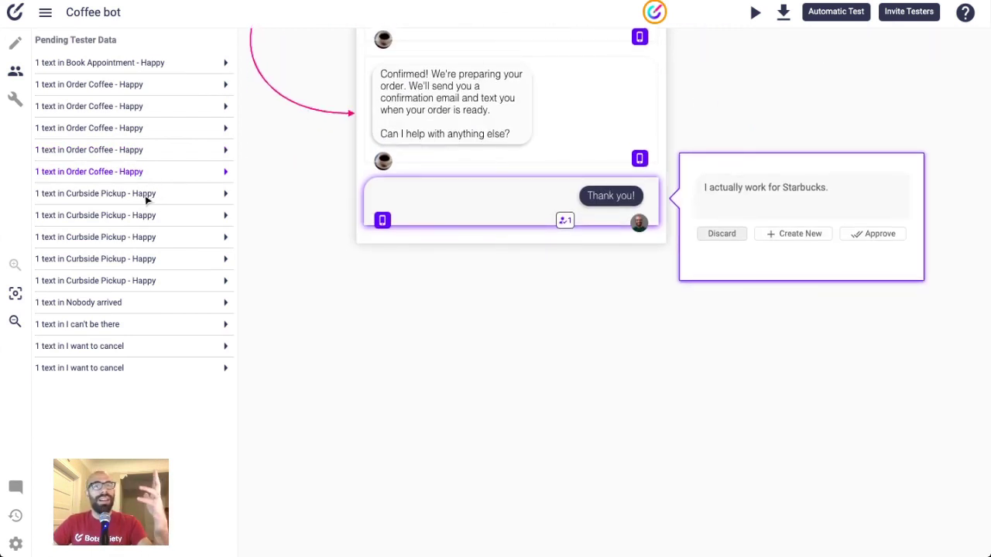
{"action": "left_click", "coordinate": [147, 198]}
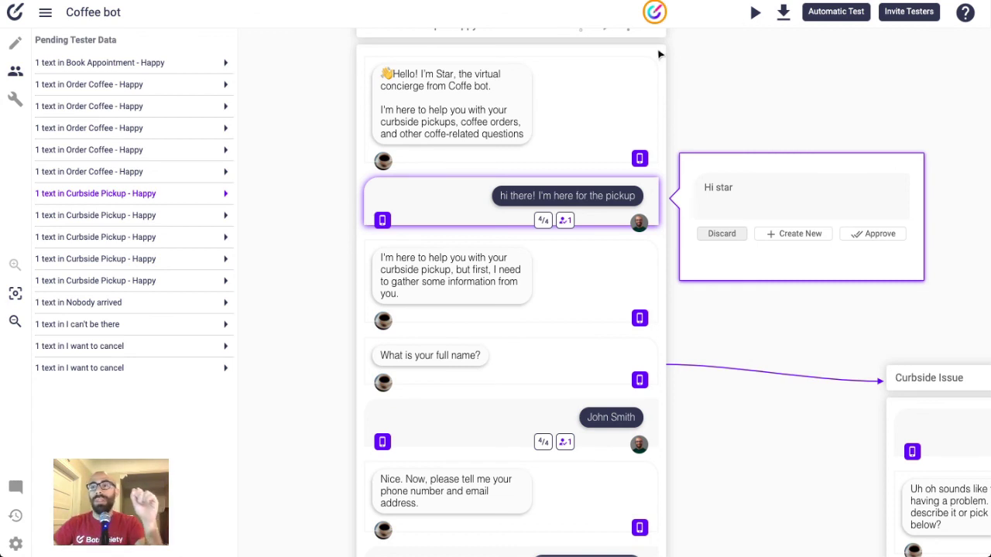
{"action": "left_click", "coordinate": [965, 14]}
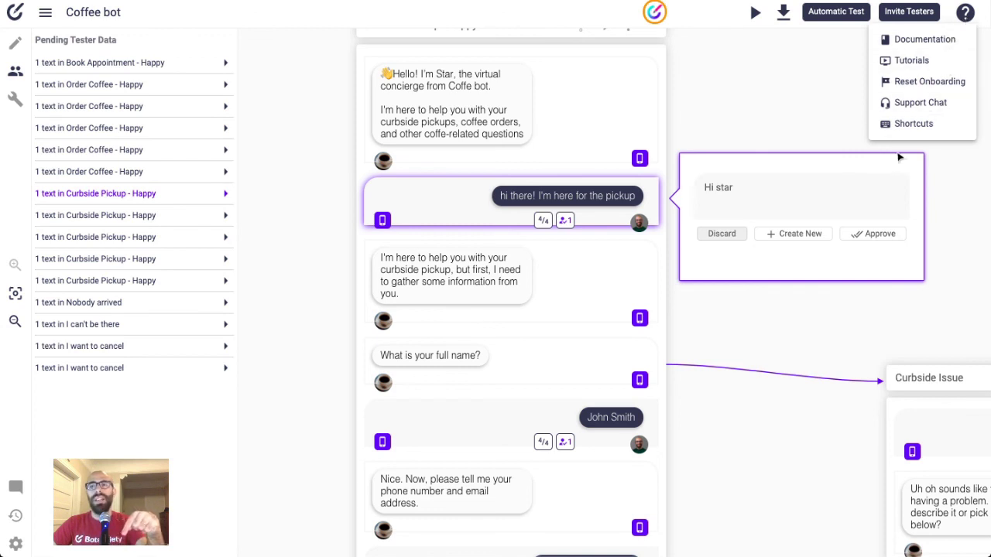
{"action": "left_click", "coordinate": [793, 87]}
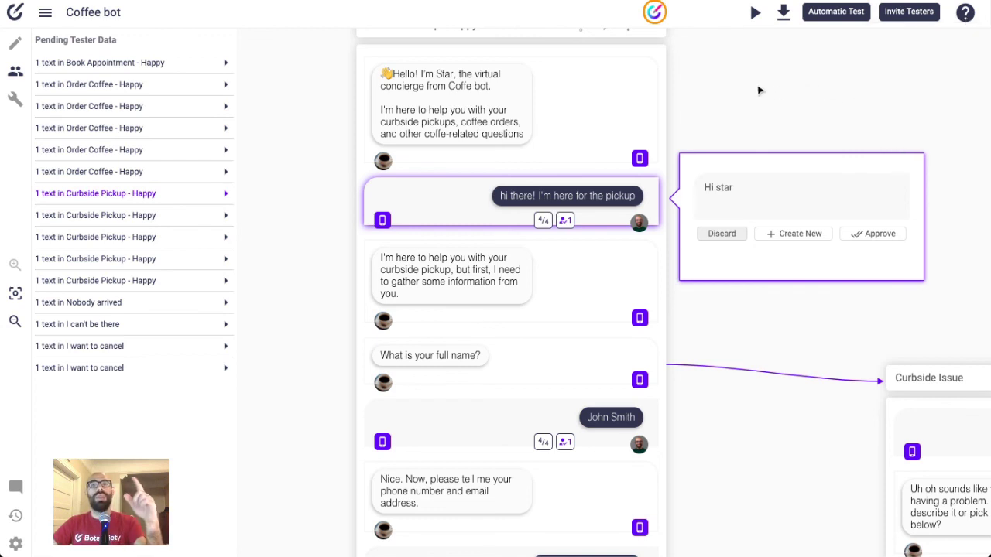